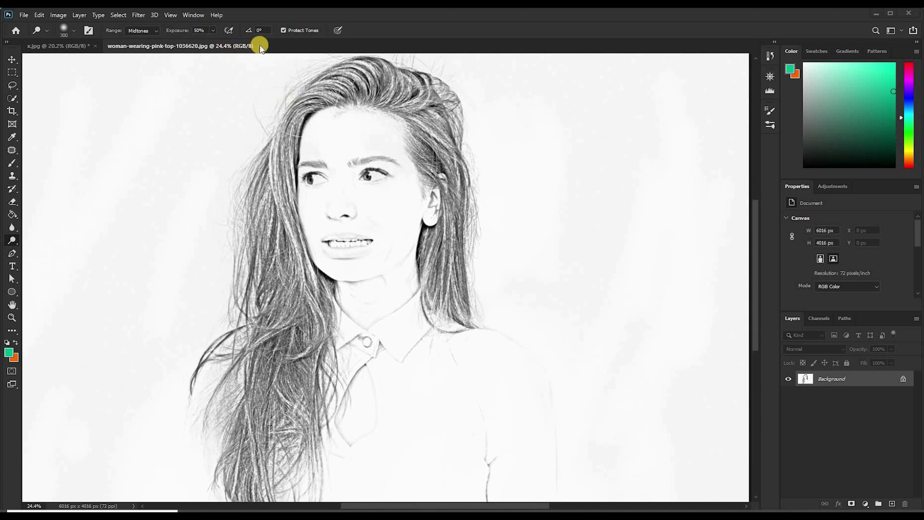
Step: Close the woman-wearing-pink-top.jpg sketch example, leaving the original x.jpg portrait displayed
left_click(259, 45)
left_click_drag(297, 129, 295, 131)
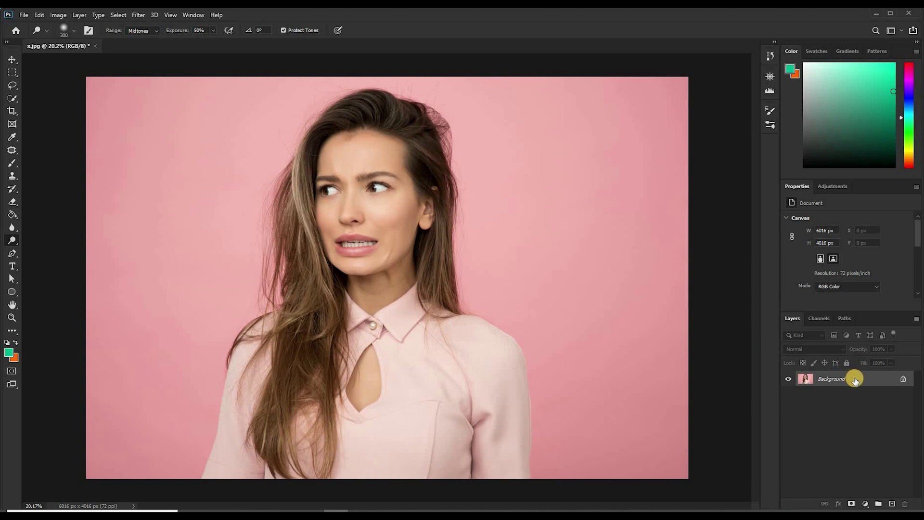
Step: Duplicate the Background as Layer 1 and add a Hue/Saturation layer with Saturation -100
key("ctrl+j")
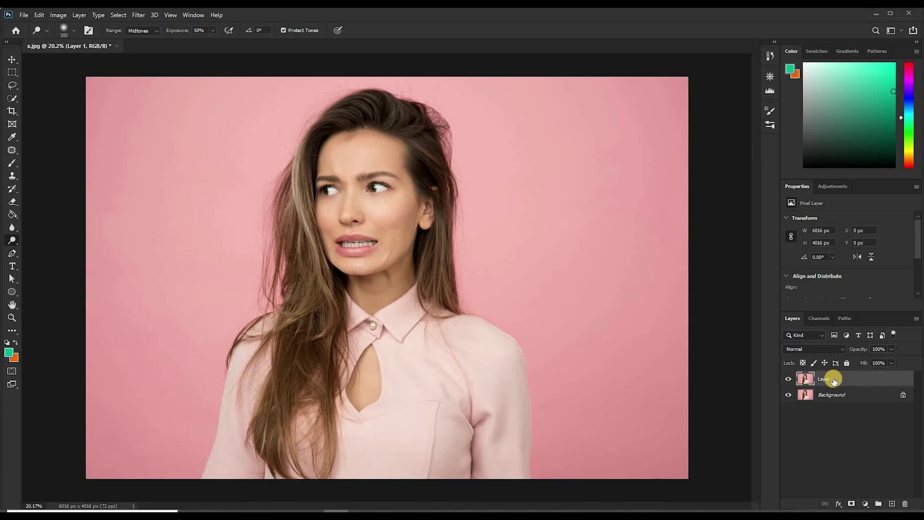
left_click(869, 504)
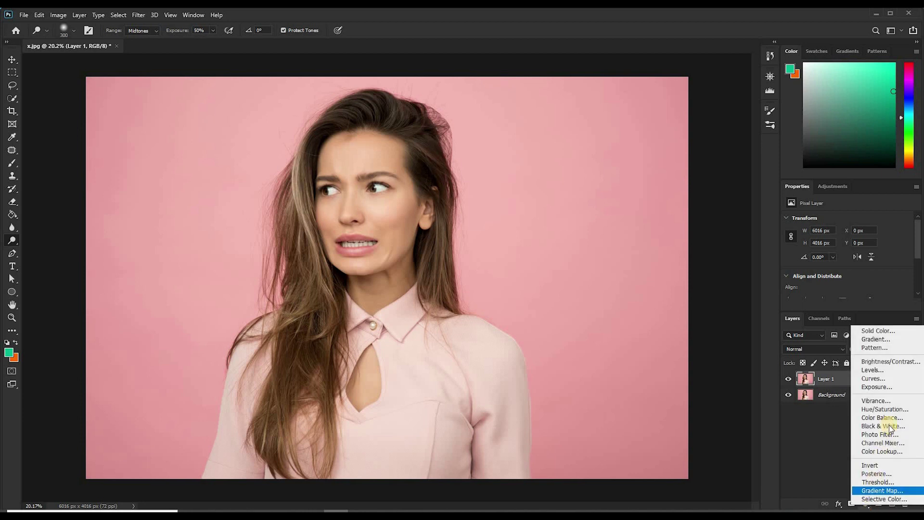
left_click(887, 411)
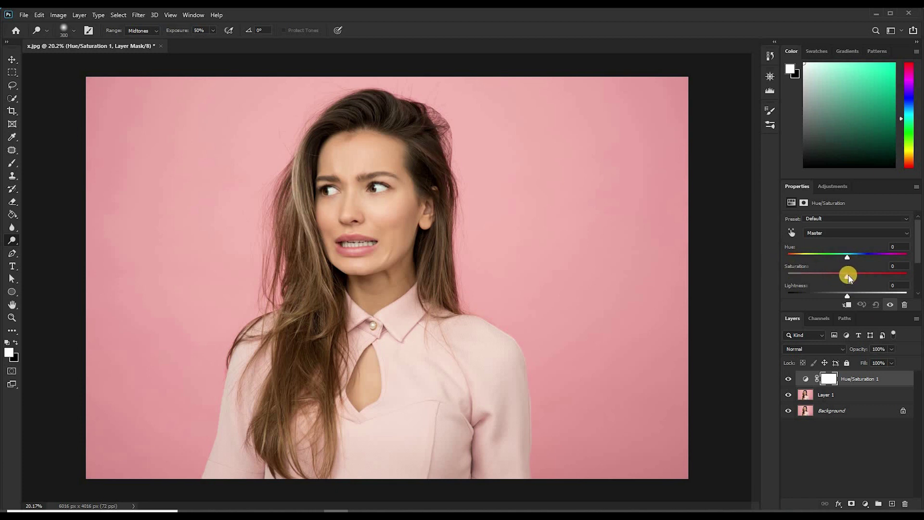
left_click_drag(832, 278, 760, 281)
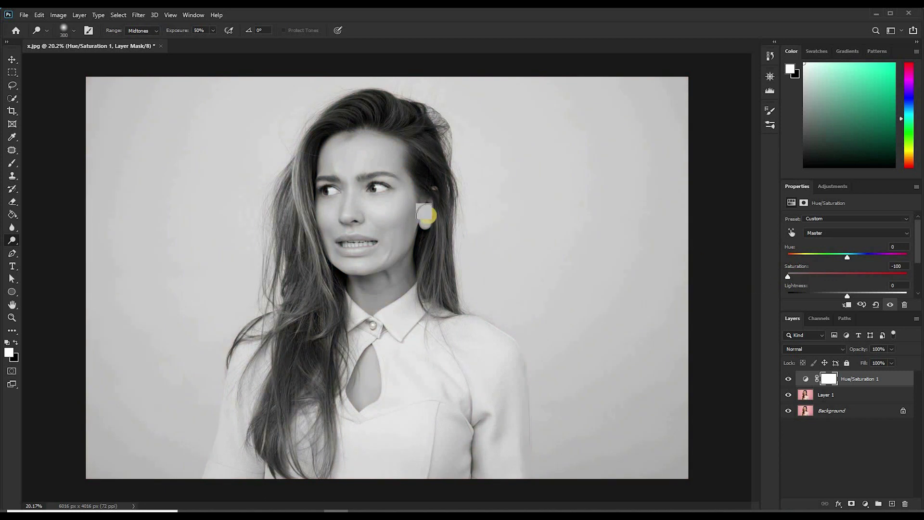
Step: Invert Layer 1 and set its blend mode to Color Dodge
left_click(842, 395)
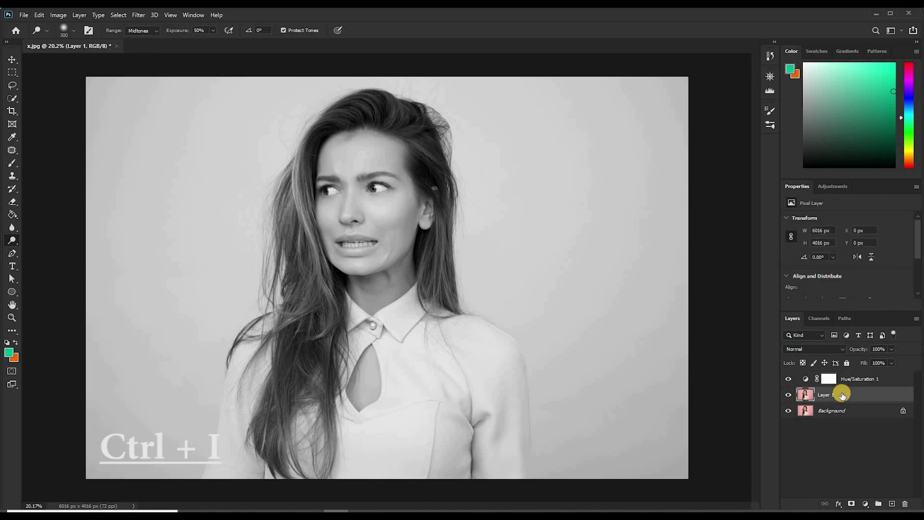
key("ctrl+i")
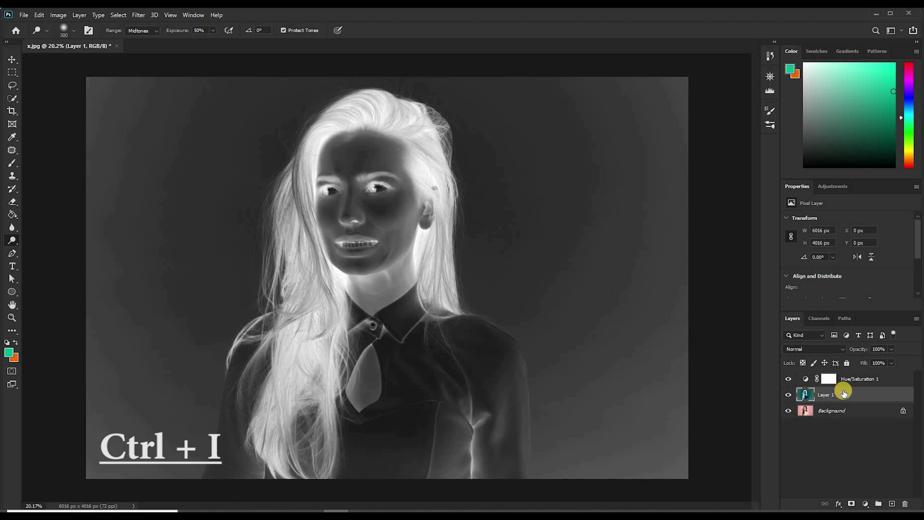
left_click(810, 350)
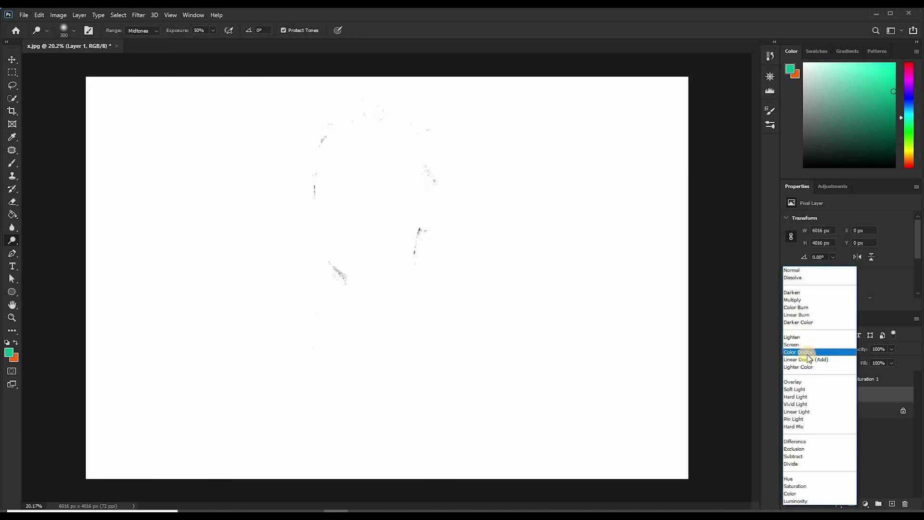
left_click(806, 354)
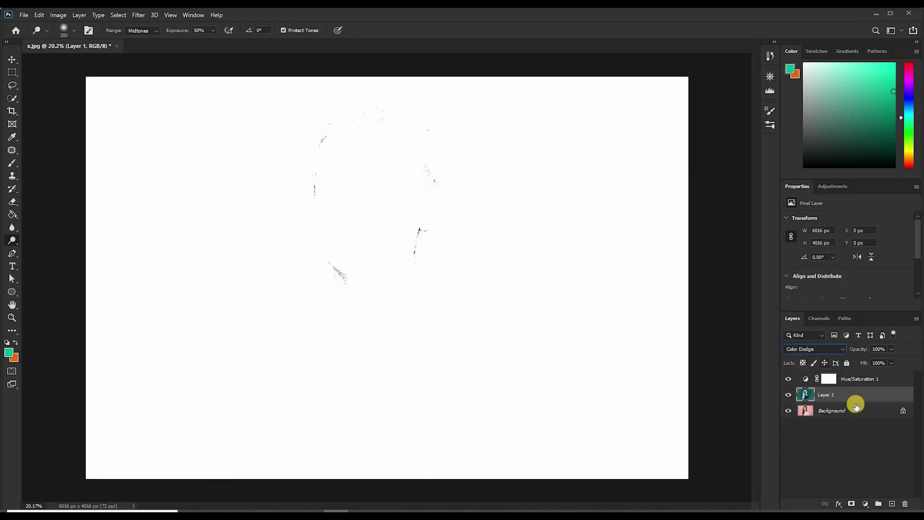
left_click(136, 16)
Step: Apply a Gaussian Blur with a radius of about 20.8 pixels to Layer 1
mouse_move(194, 127)
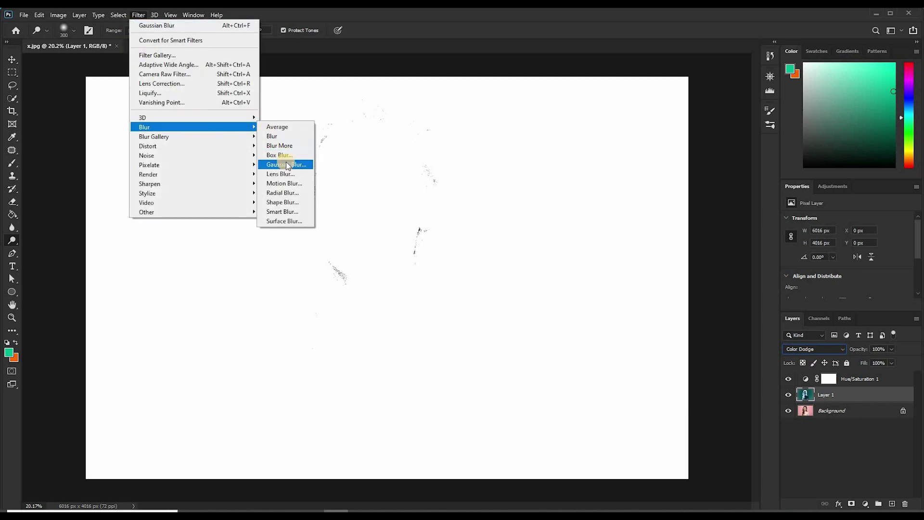
left_click(286, 164)
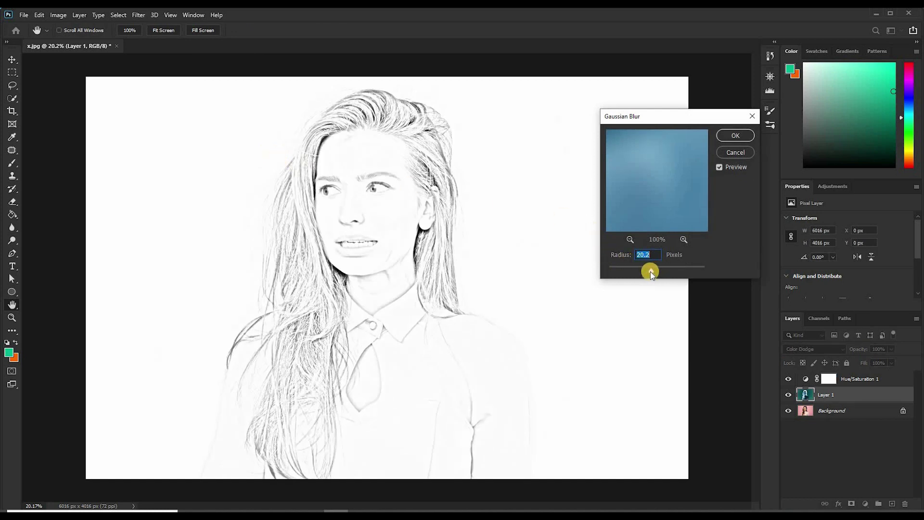
mouse_move(650, 272)
left_mouse_down()
mouse_move(634, 274)
mouse_move(646, 272)
left_mouse_up()
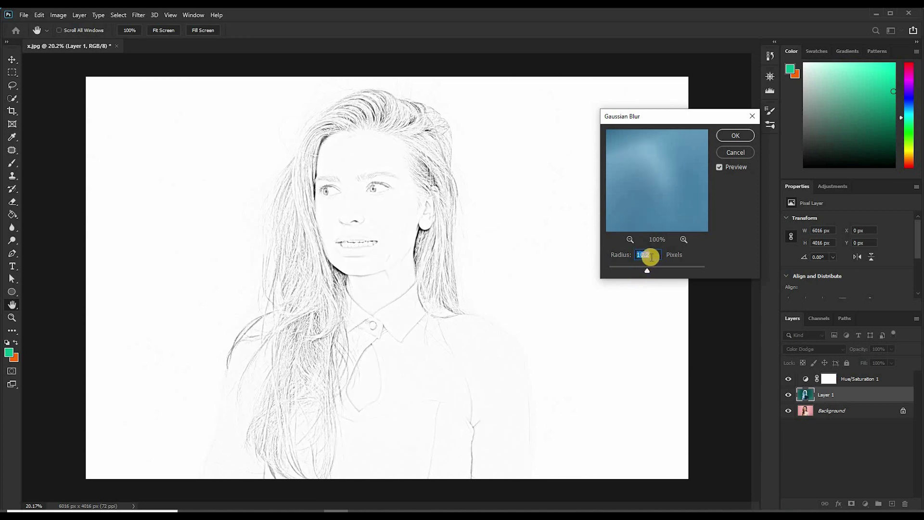
type("12.820")
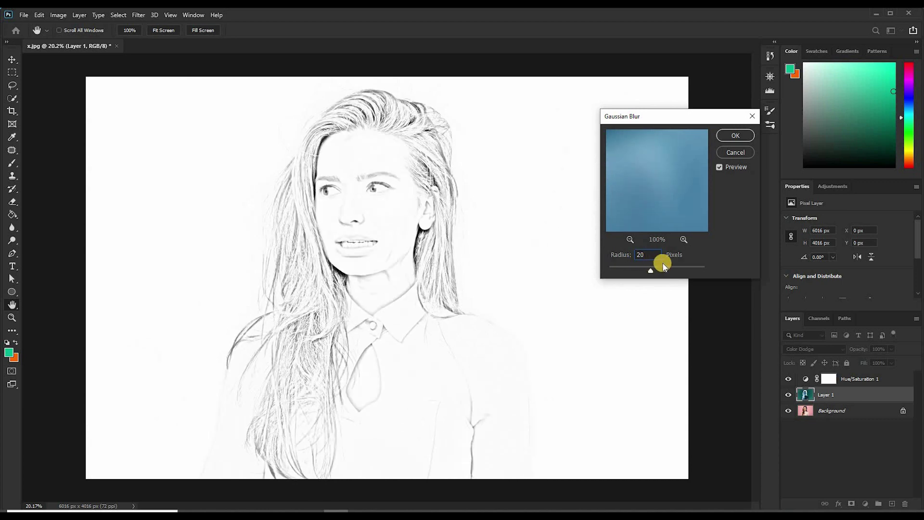
mouse_move(652, 271)
left_mouse_down()
mouse_move(690, 274)
mouse_move(629, 270)
mouse_move(652, 271)
left_mouse_up()
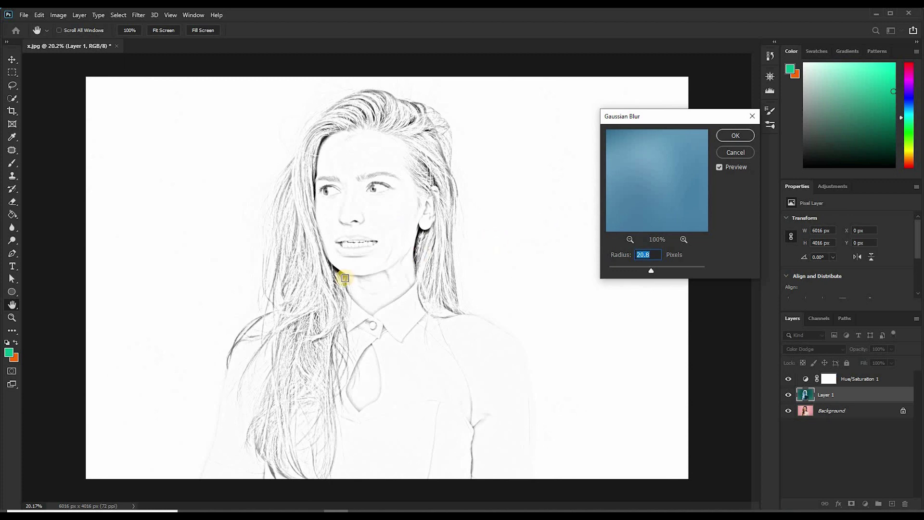
left_click(734, 136)
key("o")
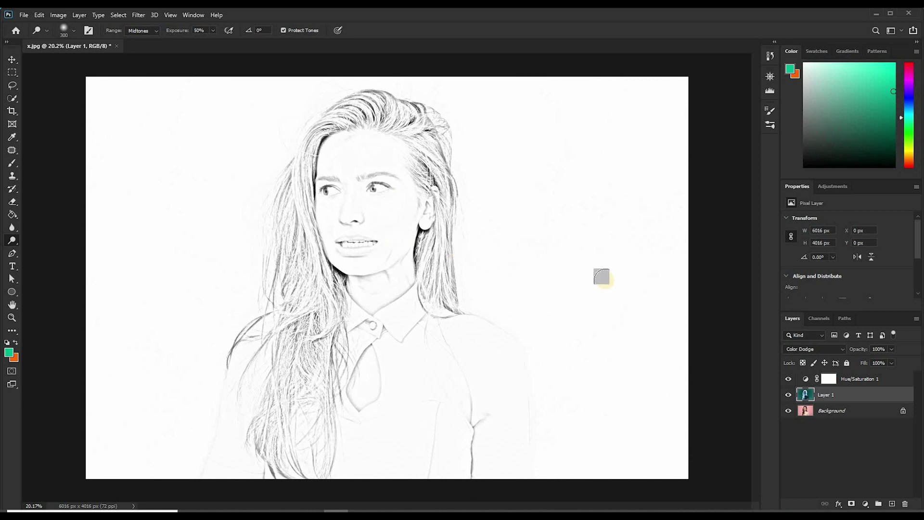
Step: Add a Levels adjustment layer with the midtone slider moved right to darken the lines
left_click(869, 505)
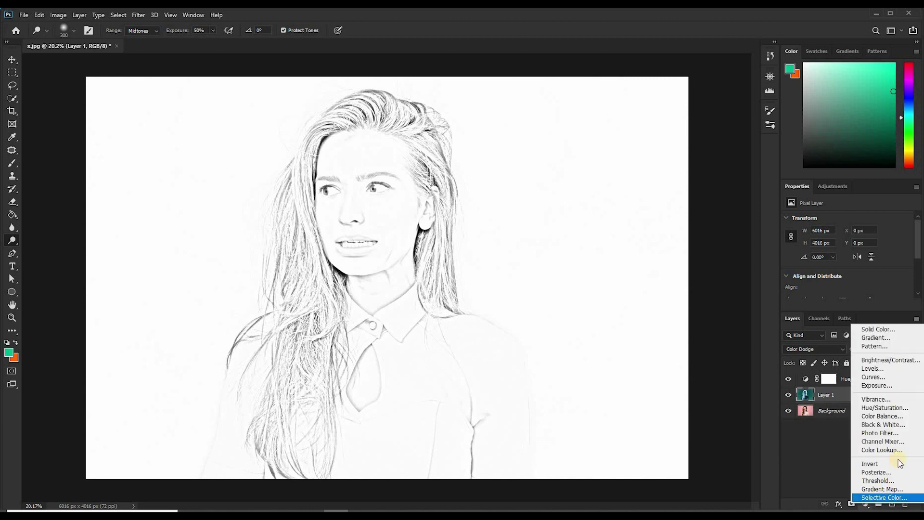
left_click(884, 368)
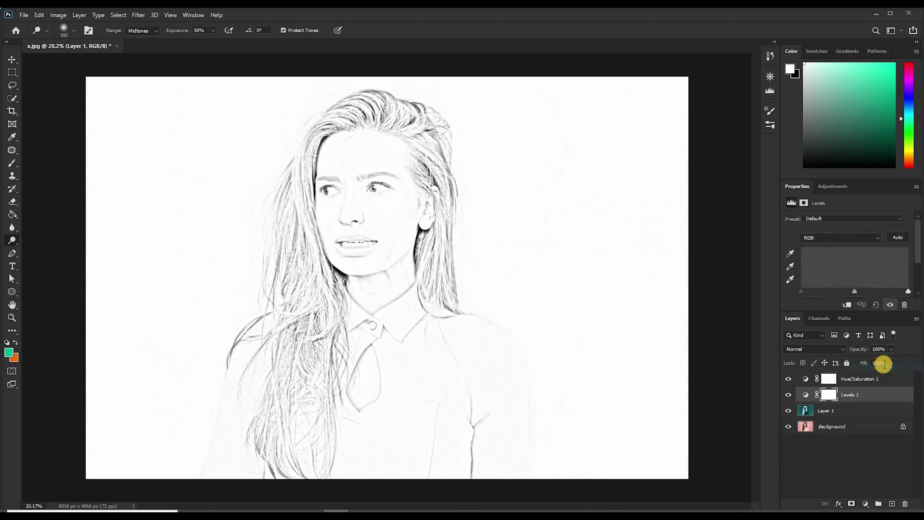
left_click(855, 290)
left_click_drag(858, 291, 870, 291)
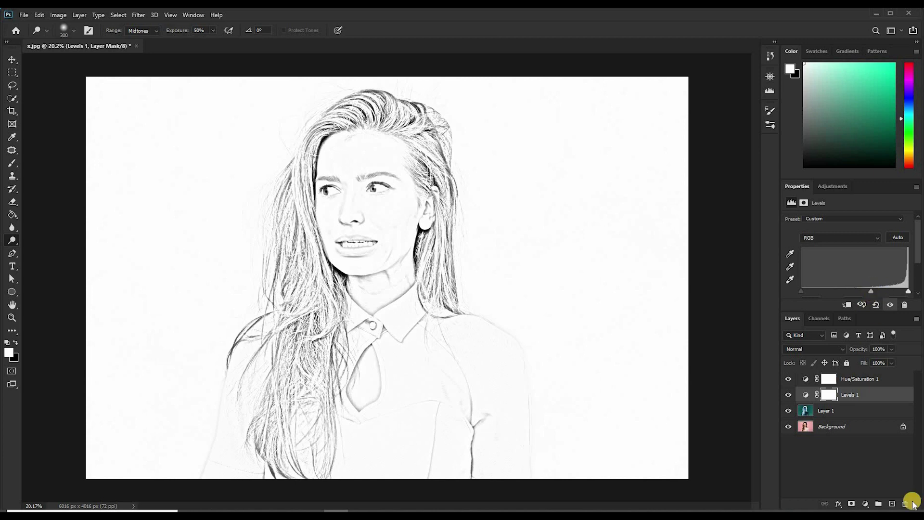
Step: Add a Brightness/Contrast layer with Contrast 100 and Brightness lowered to about -21
left_click(868, 505)
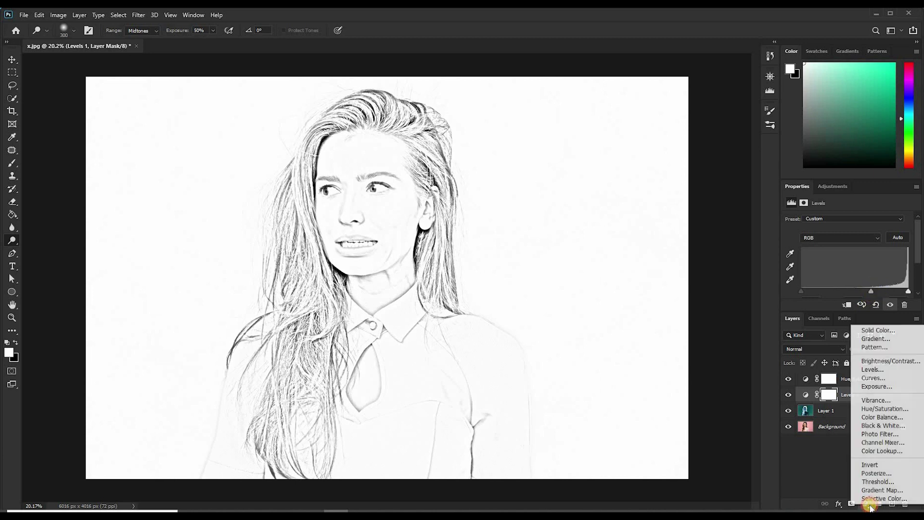
left_click(888, 364)
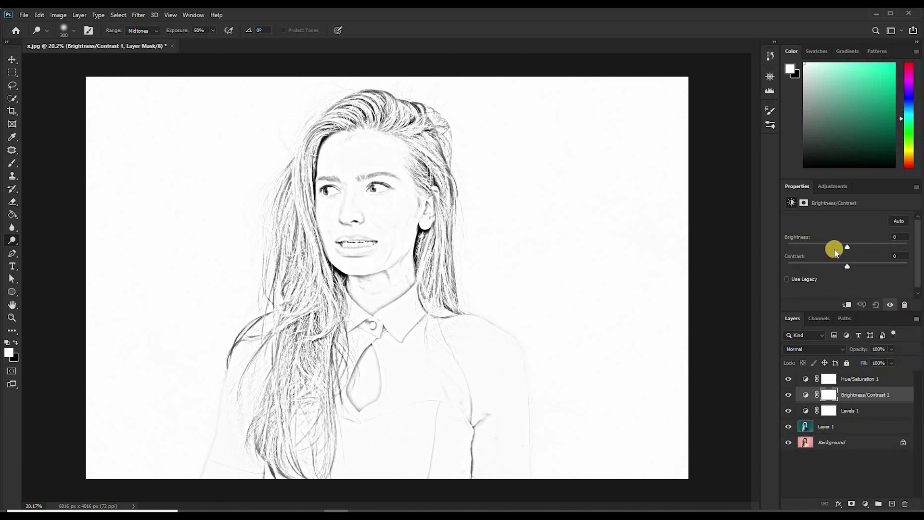
left_click_drag(848, 267, 908, 266)
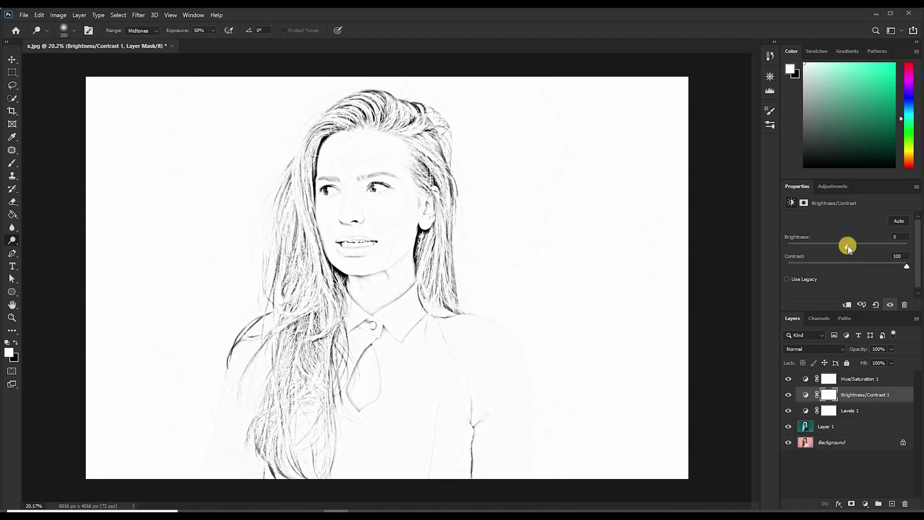
mouse_move(848, 246)
left_mouse_down()
mouse_move(832, 246)
mouse_move(840, 250)
left_mouse_up()
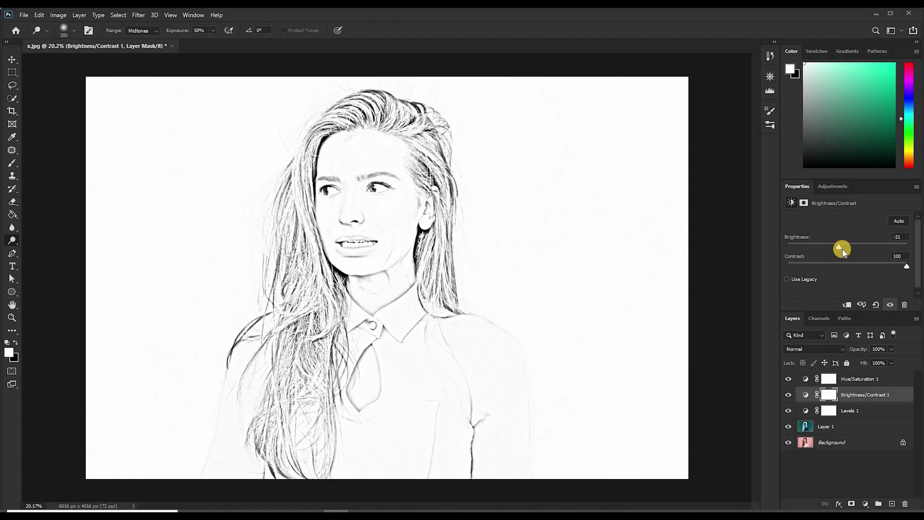
Step: Target the Hue/Saturation 1 mask with the Brush tool and default black/white colours
left_click(829, 379)
key("b")
key("d")
scroll(628, 402, "up", 1)
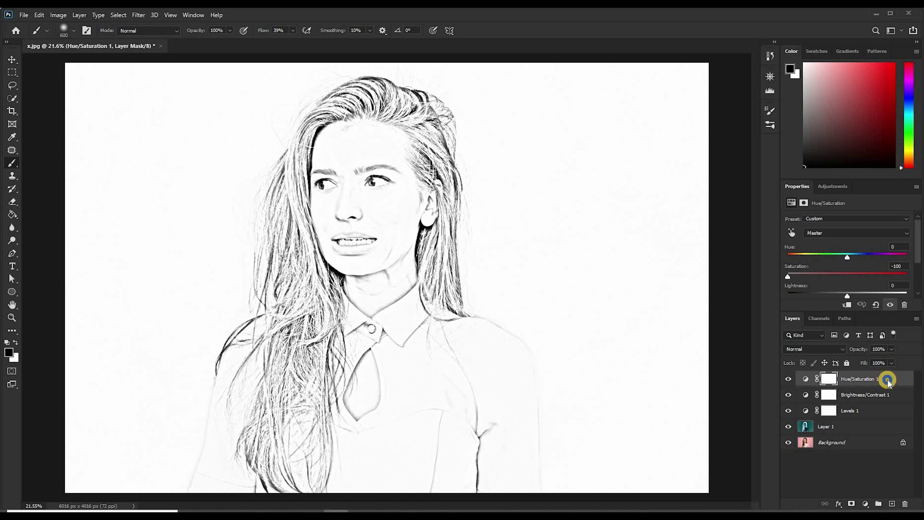
Step: Merge Visible to flatten the sketch into Background, then duplicate it as Layer 1
right_click(889, 381)
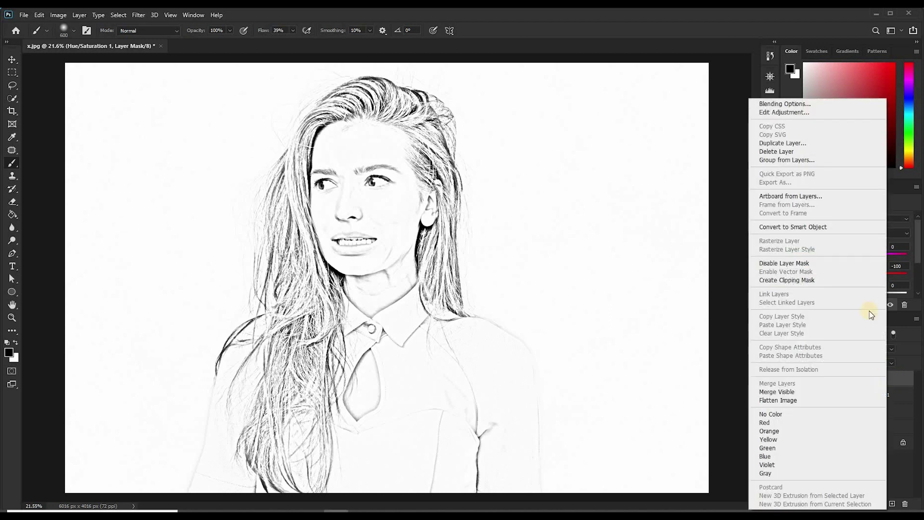
left_click(783, 391)
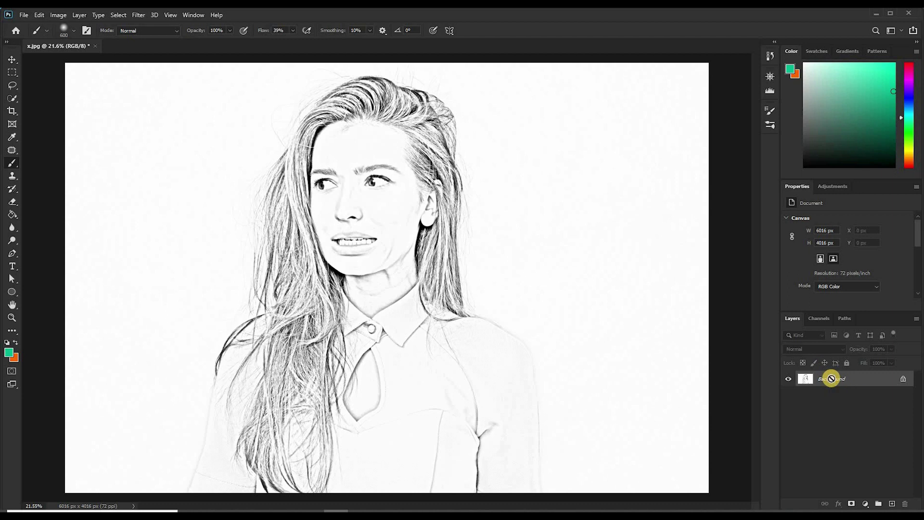
key("ctrl+j")
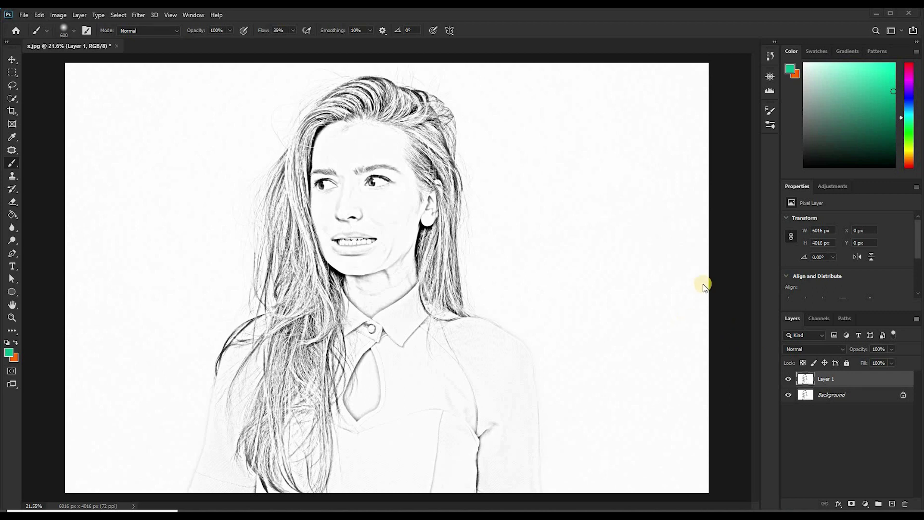
Step: Add 8% Uniform noise to Layer 1
left_click(142, 17)
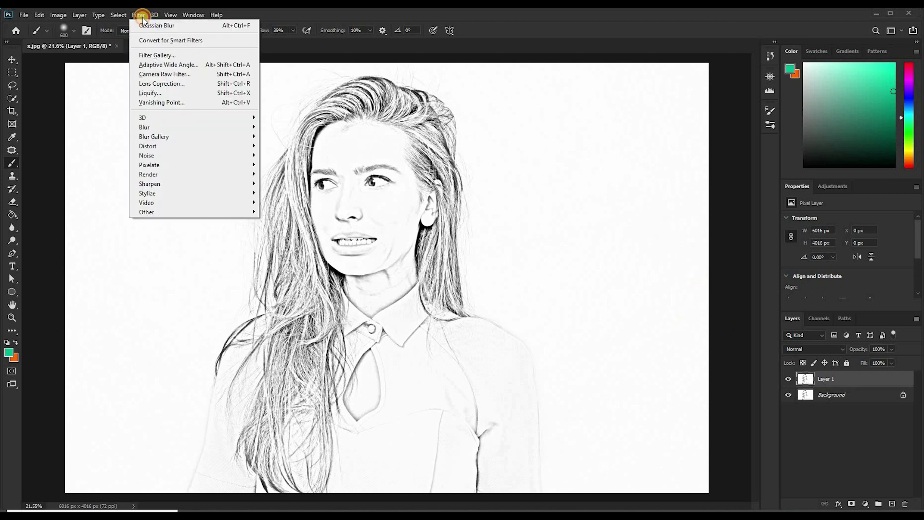
mouse_move(238, 155)
left_click(282, 156)
left_click_drag(548, 236, 554, 237)
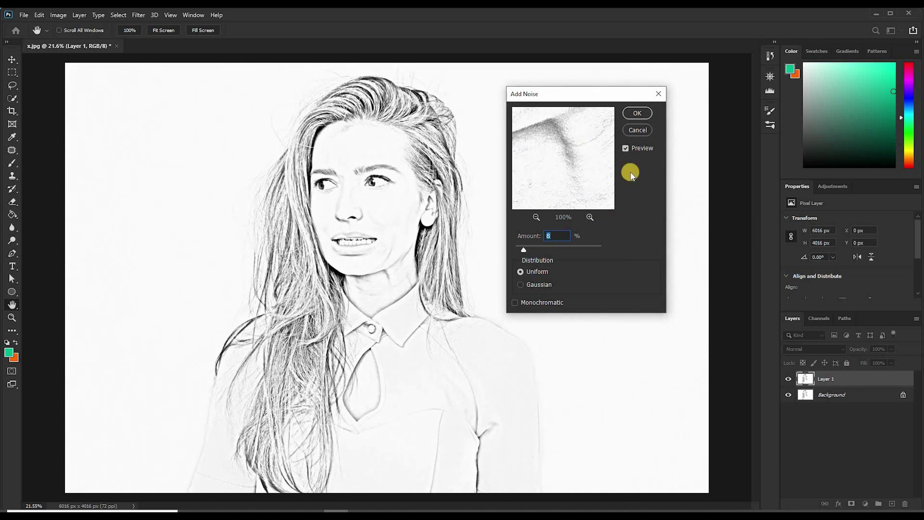
left_click(636, 114)
key("b")
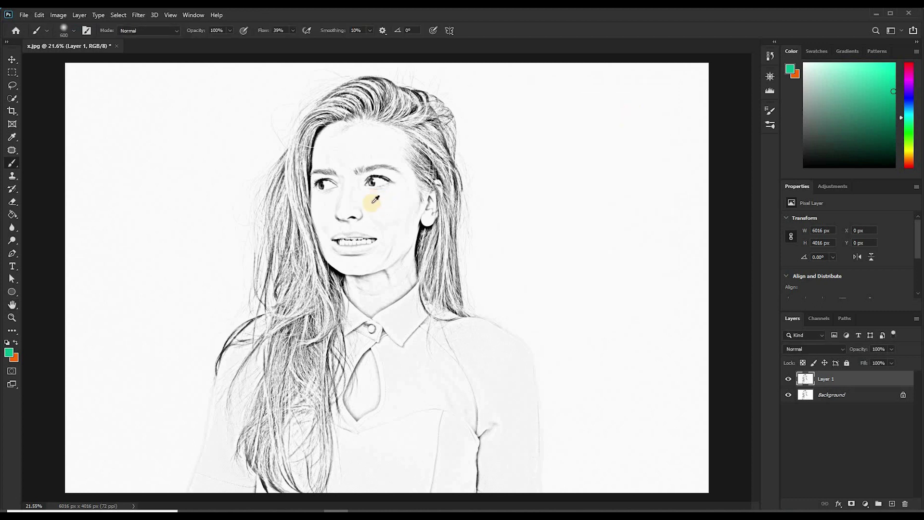
Step: Toggle Layer 1's visibility to compare with the Background, then fit the image on screen
scroll(375, 199, "up", 6)
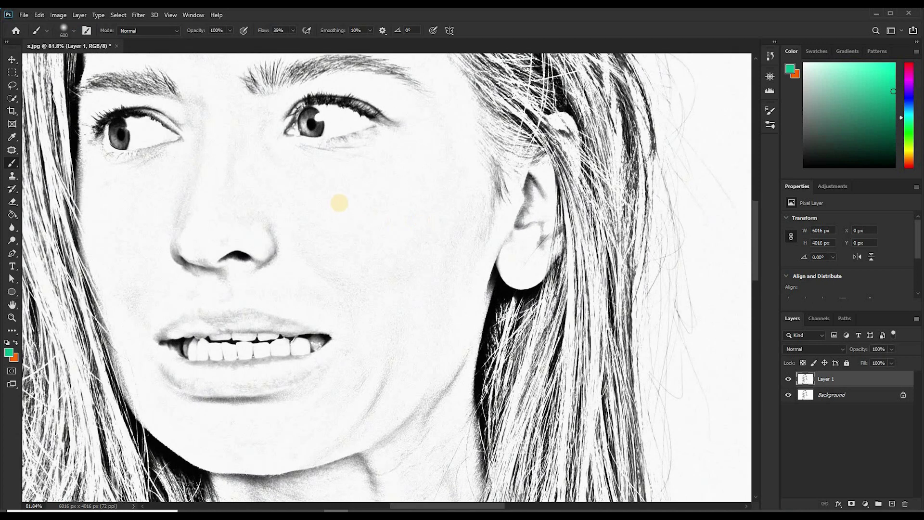
scroll(359, 208, "up", 2)
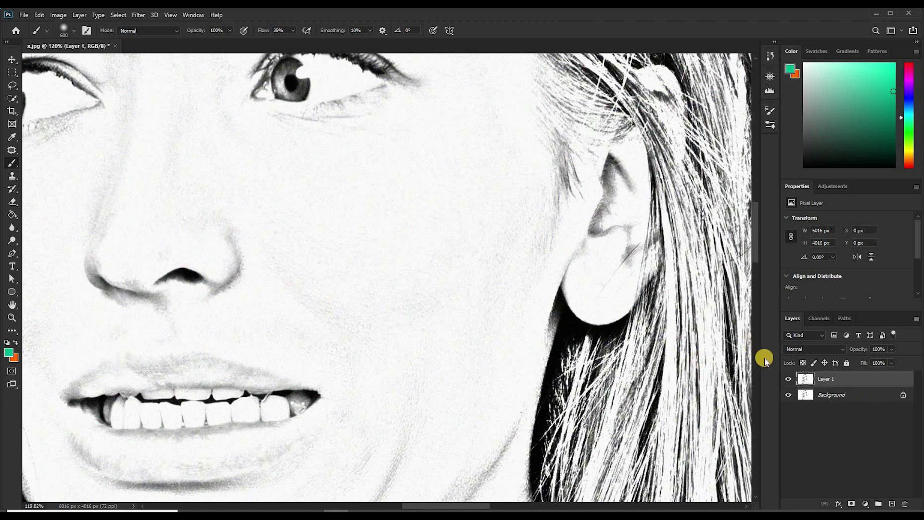
left_click(788, 380)
left_click(789, 380)
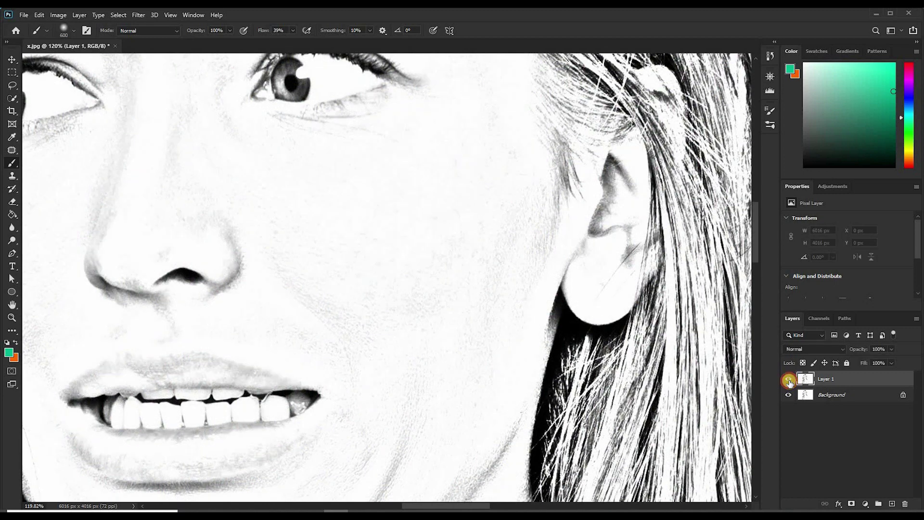
key("ctrl+0")
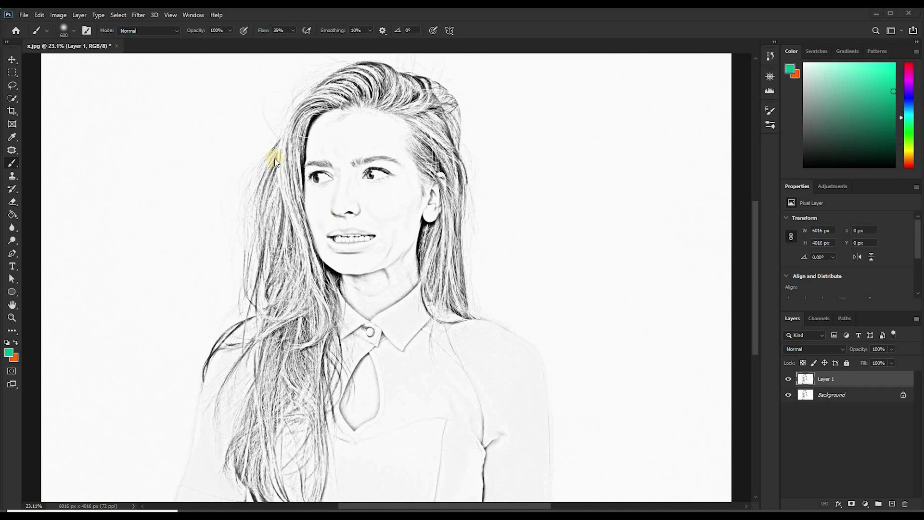
Step: Apply Smart Sharpen to Layer 1: Amount 355%, Radius 2.7 px, Reduce Noise 38%
left_click(138, 16)
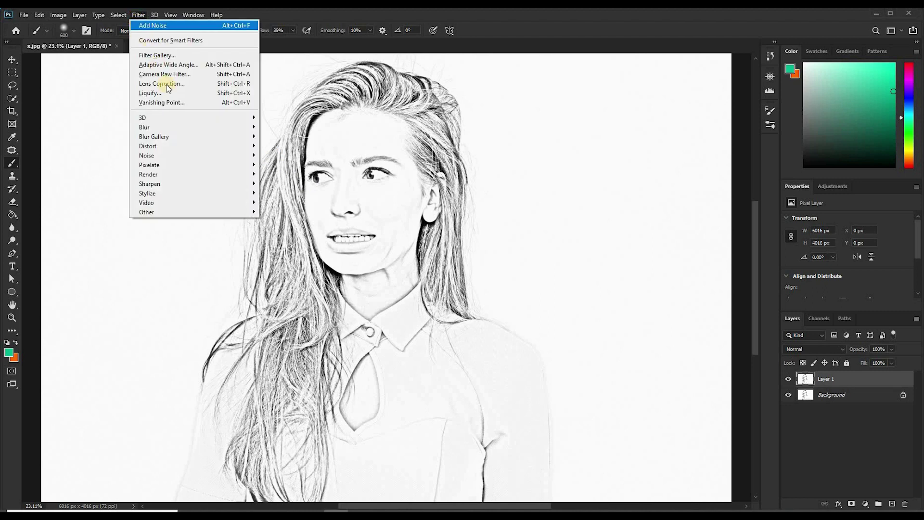
mouse_move(212, 183)
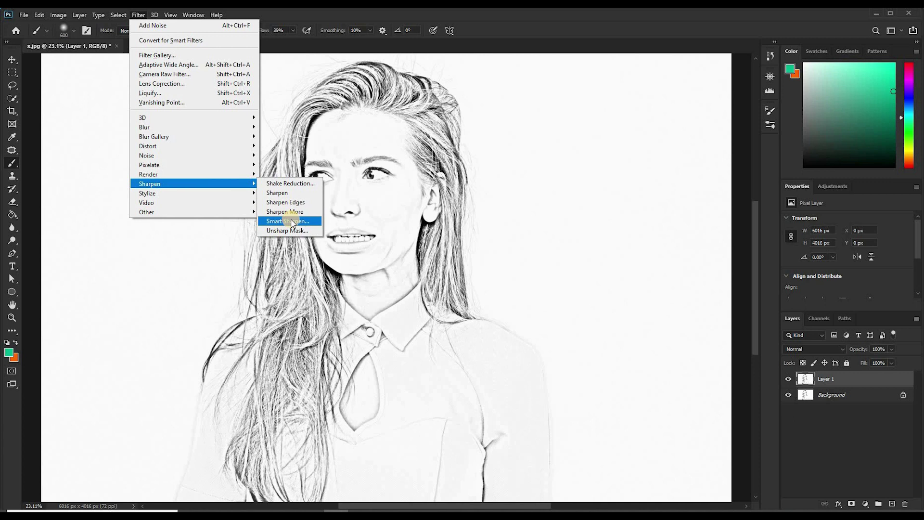
left_click(293, 223)
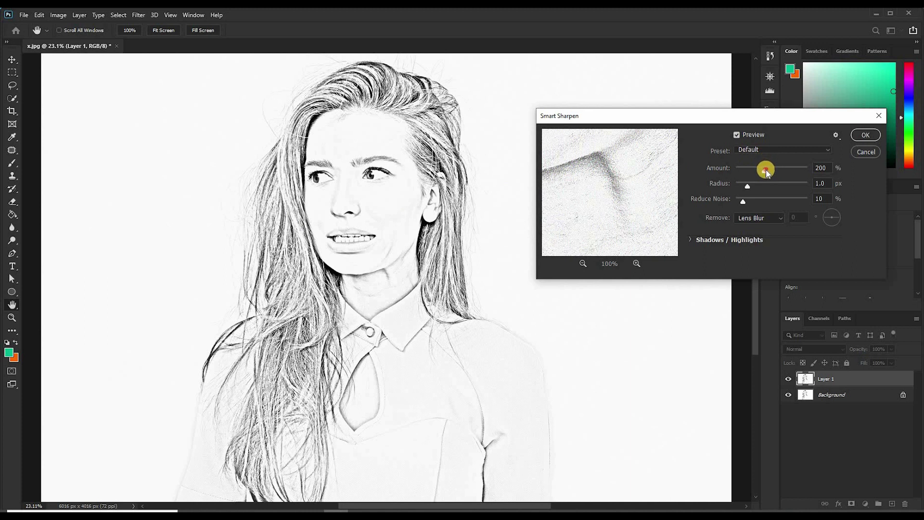
left_click_drag(766, 172, 777, 173)
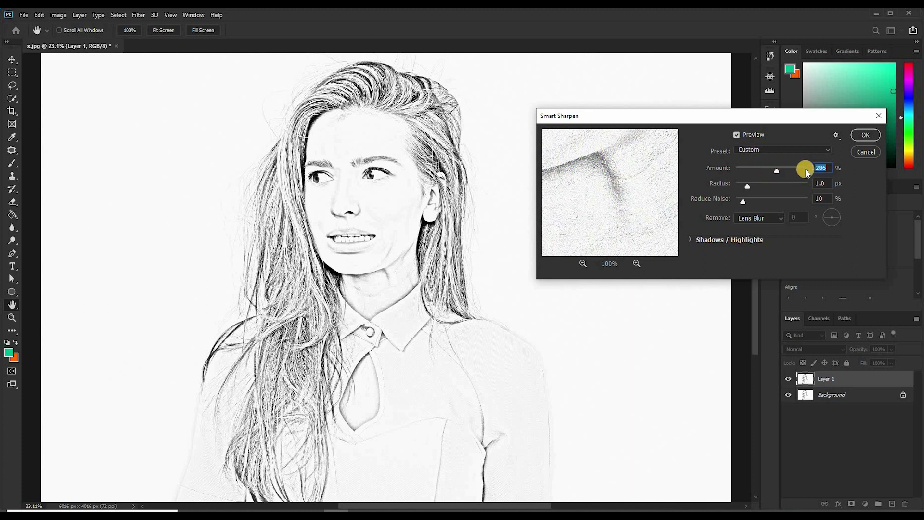
type("355")
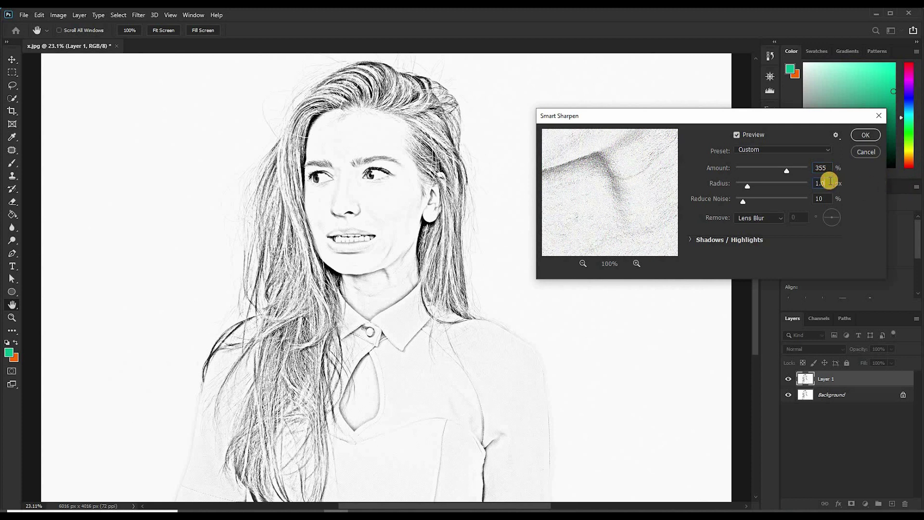
left_click_drag(830, 181, 809, 186)
type("2.7")
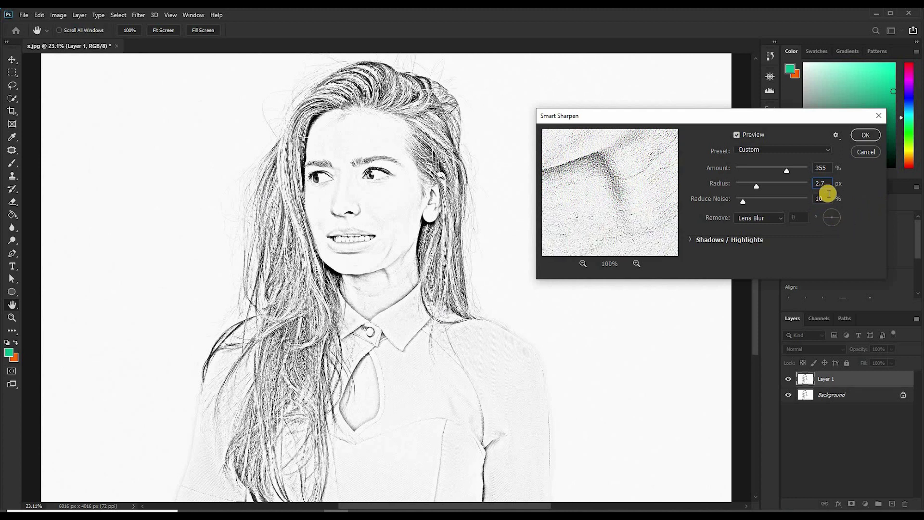
left_click(822, 198)
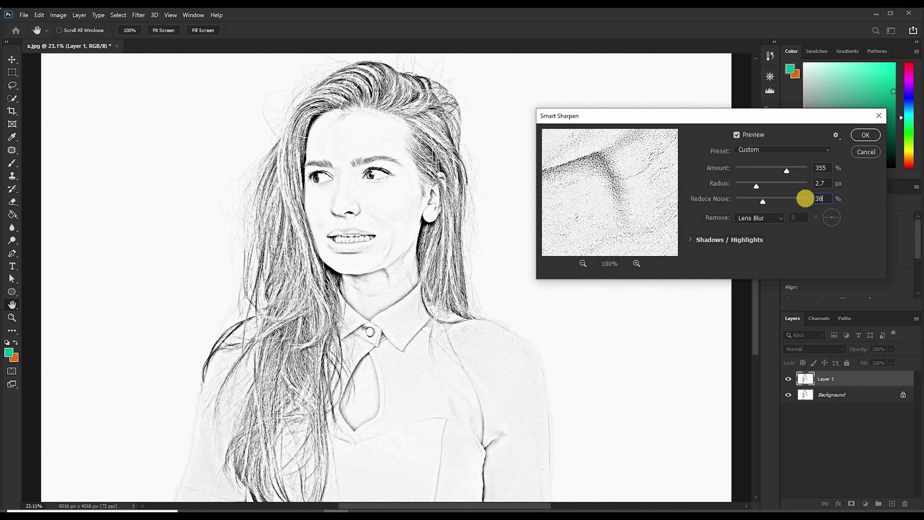
left_click(858, 202)
left_click(862, 139)
key("b")
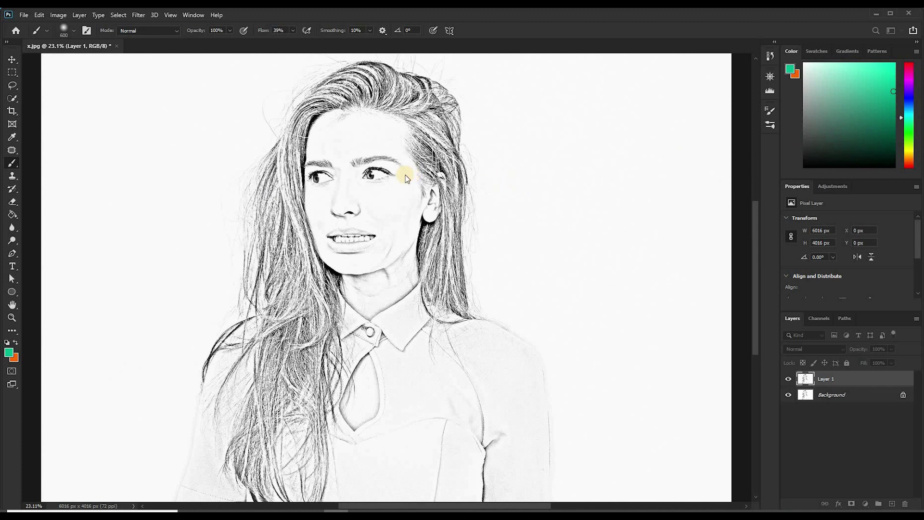
Step: Select Layer 1 and duplicate it, creating Layer 1 copy
scroll(414, 195, "down", 1)
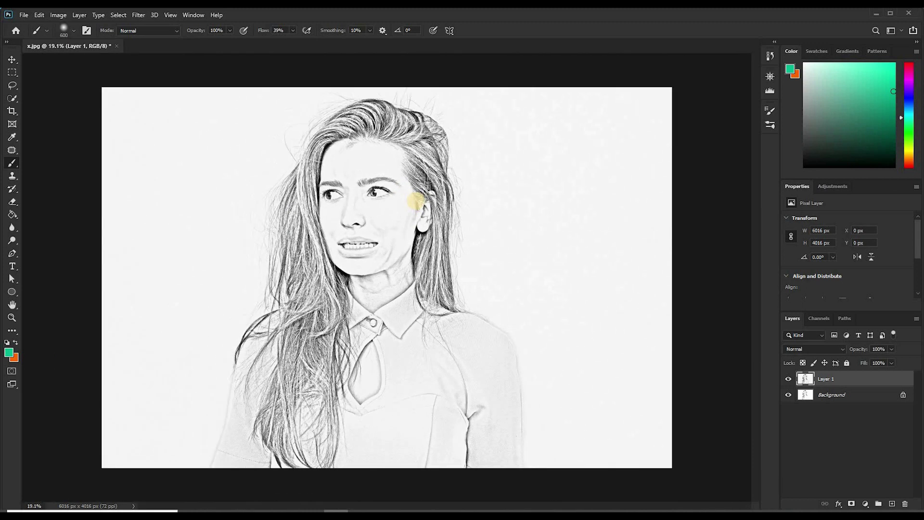
scroll(420, 198, "up", 1)
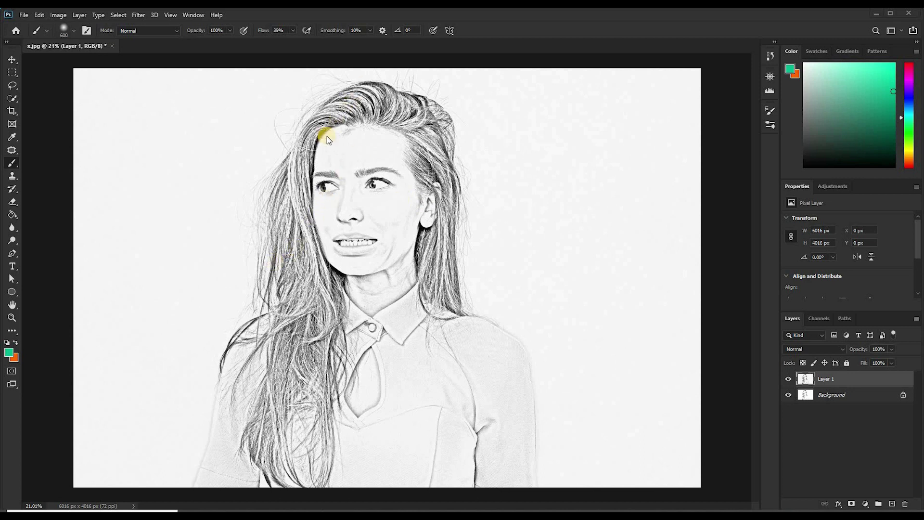
left_click(856, 382)
key("ctrl+j")
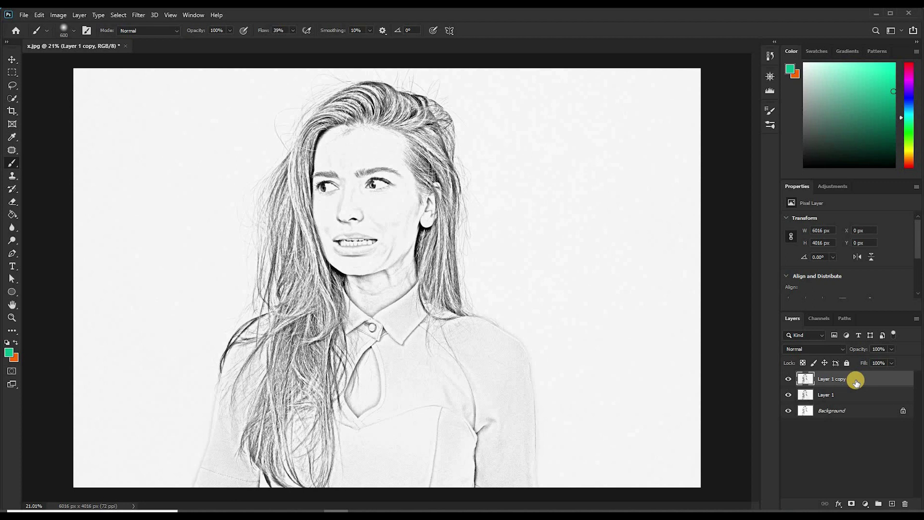
left_click(138, 15)
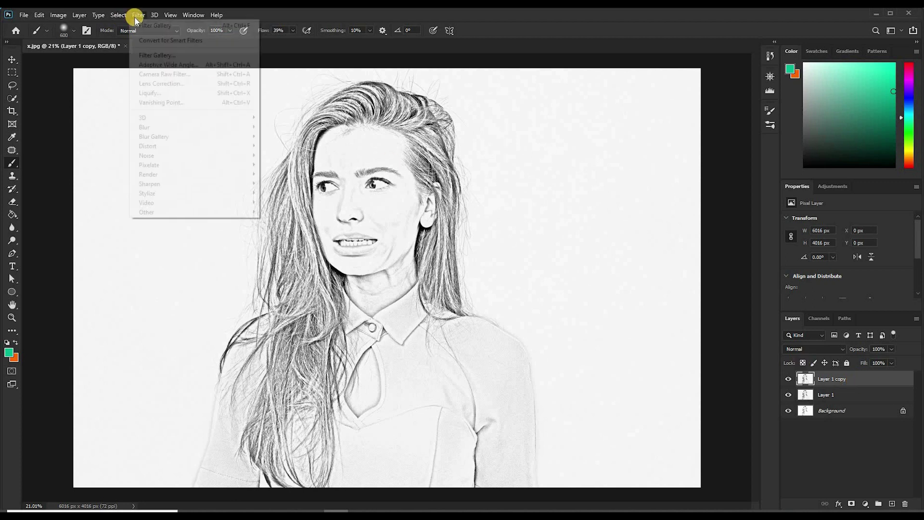
Step: Apply Poster Edges to Layer 1 copy: Edge Thickness 0, Edge Intensity 7, Posterization 0
left_click(158, 55)
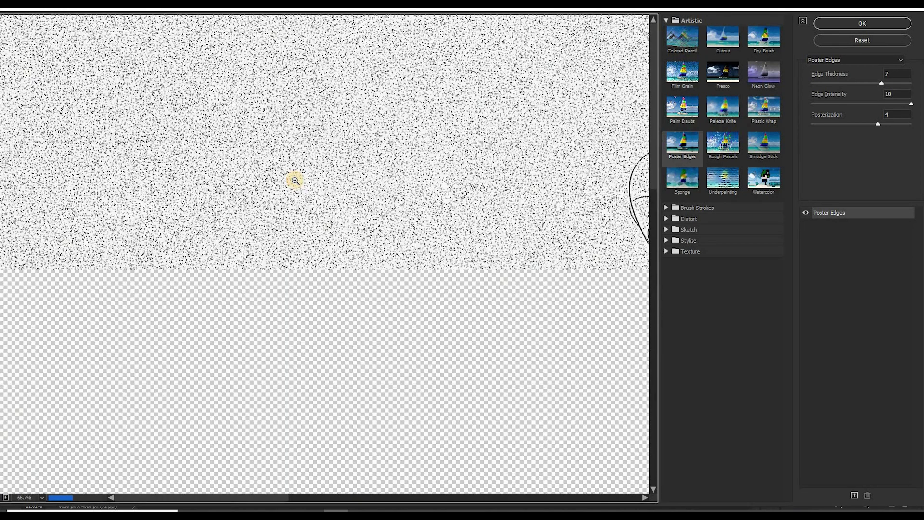
left_click(295, 181, "alt")
left_click(295, 181, "alt")
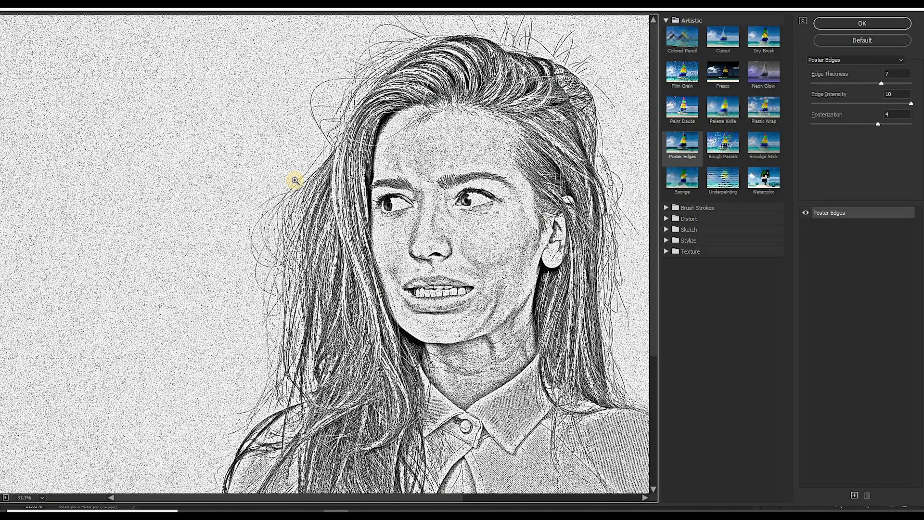
left_click(295, 181, "alt")
left_click(295, 180, "alt")
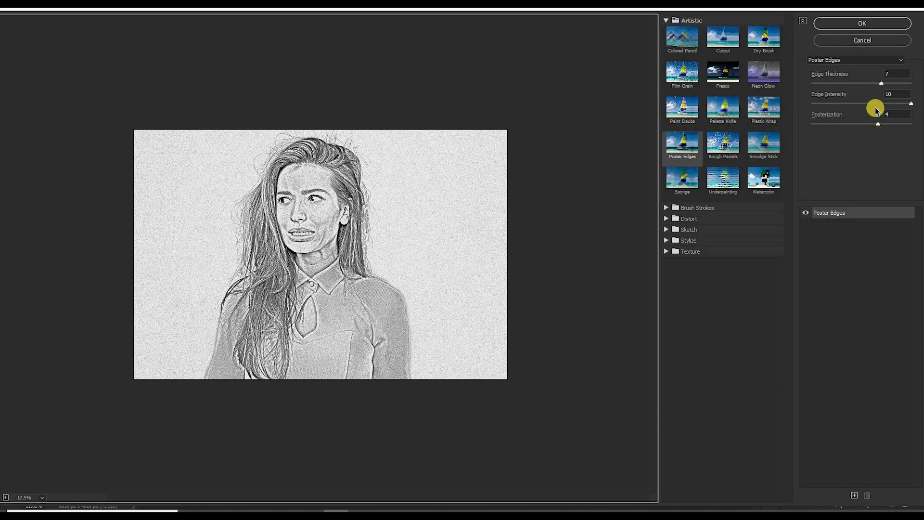
left_click_drag(883, 84, 807, 95)
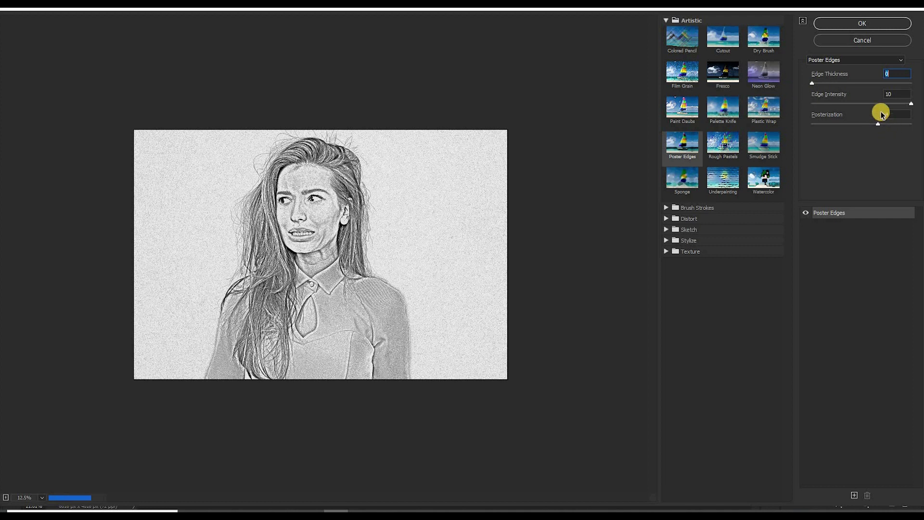
left_click_drag(910, 104, 786, 131)
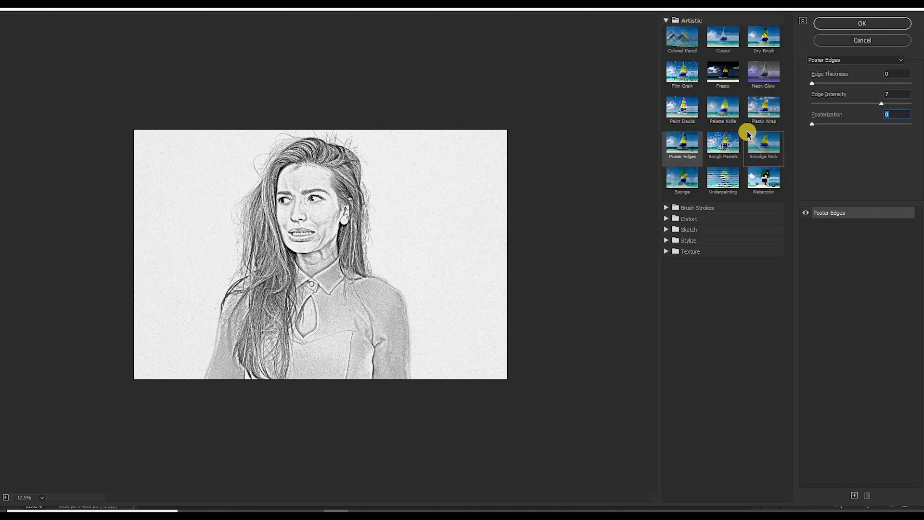
left_click(832, 24)
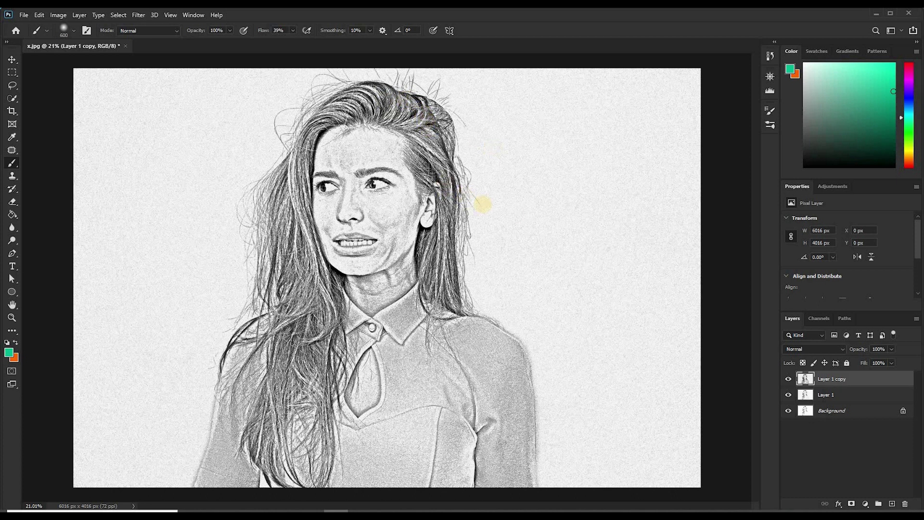
Step: Add a white layer mask to Layer 1 copy from the Layers panel
left_click(851, 503)
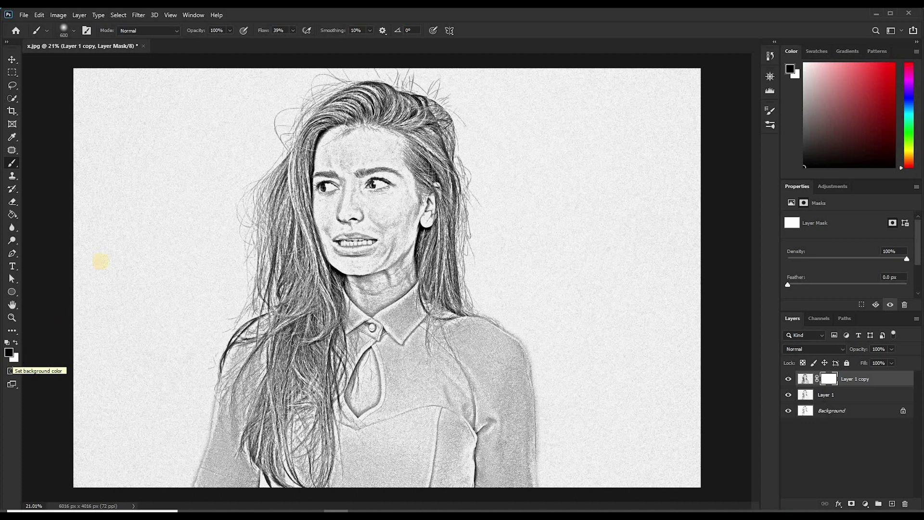
Step: Paint black at 100% flow into Layer 1 copy's mask over the background, face and neck
key("shift+0")
key("bracketright")
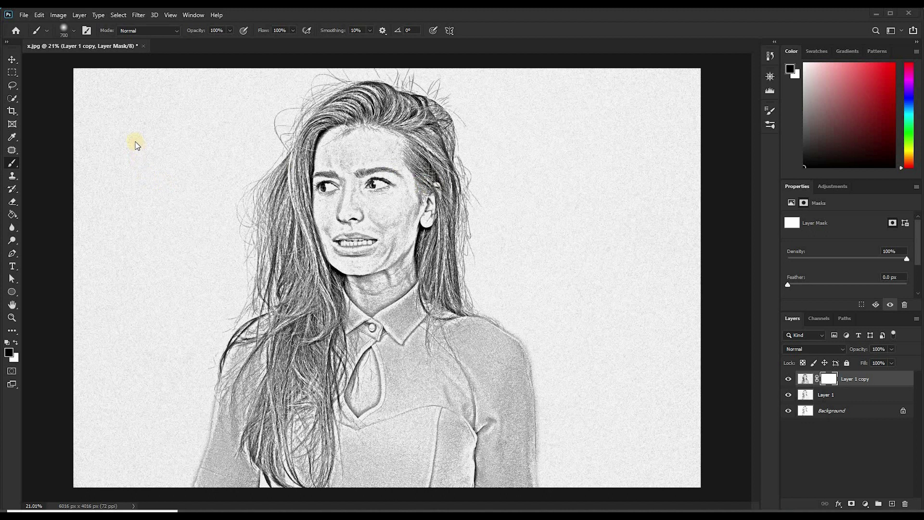
left_click_drag(117, 138, 127, 155)
mouse_move(91, 82)
left_mouse_down()
mouse_move(98, 130)
mouse_move(124, 120)
mouse_move(82, 263)
mouse_move(83, 427)
mouse_move(88, 461)
mouse_move(97, 447)
mouse_move(109, 494)
mouse_move(138, 384)
mouse_move(138, 365)
left_mouse_up()
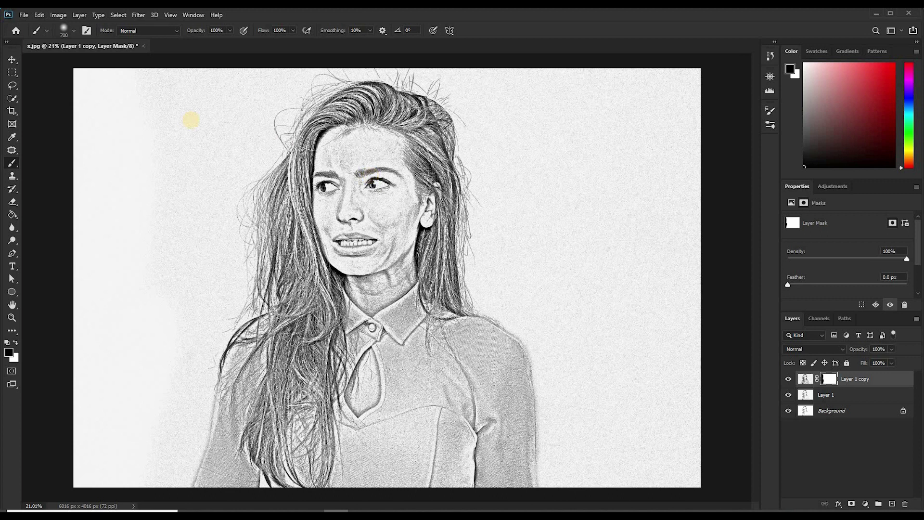
mouse_move(174, 193)
left_mouse_down()
mouse_move(180, 89)
mouse_move(161, 86)
mouse_move(128, 236)
mouse_move(143, 298)
mouse_move(187, 240)
mouse_move(198, 259)
mouse_move(203, 252)
mouse_move(160, 448)
mouse_move(181, 428)
mouse_move(182, 471)
mouse_move(218, 490)
mouse_move(179, 438)
mouse_move(266, 316)
mouse_move(223, 131)
mouse_move(231, 143)
mouse_move(314, 58)
mouse_move(303, 45)
mouse_move(228, 46)
mouse_move(479, 83)
mouse_move(498, 154)
mouse_move(480, 292)
mouse_move(582, 73)
mouse_move(597, 125)
mouse_move(667, 187)
mouse_move(651, 190)
mouse_move(599, 325)
mouse_move(629, 450)
mouse_move(464, 395)
left_mouse_up()
mouse_move(391, 332)
left_mouse_down()
mouse_move(374, 392)
mouse_move(402, 279)
mouse_move(357, 373)
mouse_move(222, 421)
mouse_move(347, 215)
mouse_move(229, 306)
mouse_move(360, 152)
mouse_move(392, 204)
mouse_move(391, 239)
mouse_move(347, 221)
mouse_move(365, 275)
mouse_move(346, 152)
mouse_move(374, 341)
mouse_move(501, 413)
mouse_move(224, 427)
mouse_move(177, 283)
mouse_move(570, 91)
mouse_move(486, 496)
mouse_move(475, 382)
mouse_move(495, 434)
mouse_move(382, 330)
mouse_move(347, 153)
mouse_move(395, 281)
left_mouse_up()
key("bracketleft")
key("bracketleft")
key("bracketleft")
key("bracketleft")
key("bracketleft")
key("bracketleft")
key("bracketleft")
key("bracketleft")
key("bracketleft")
Step: Dodge the collar, toggle Layer 1 copy off and on to compare, then Merge Visible
key("o")
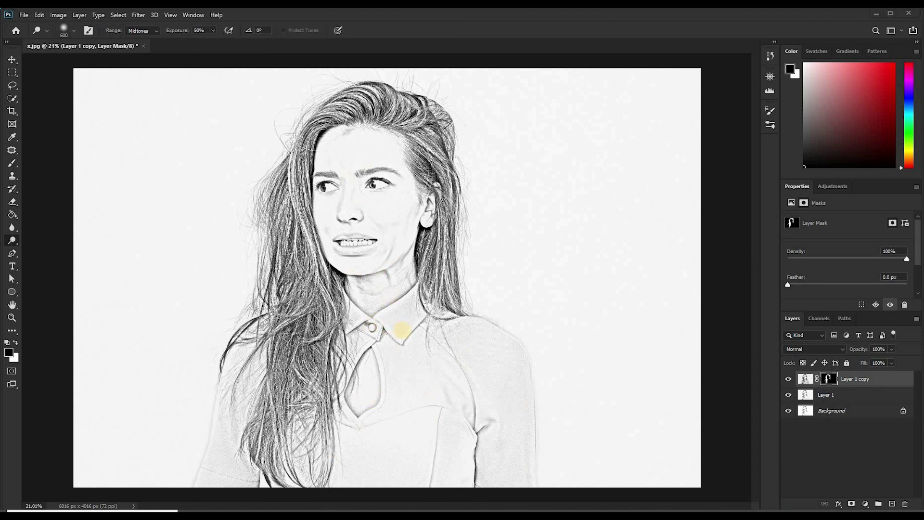
left_click_drag(398, 348, 400, 359)
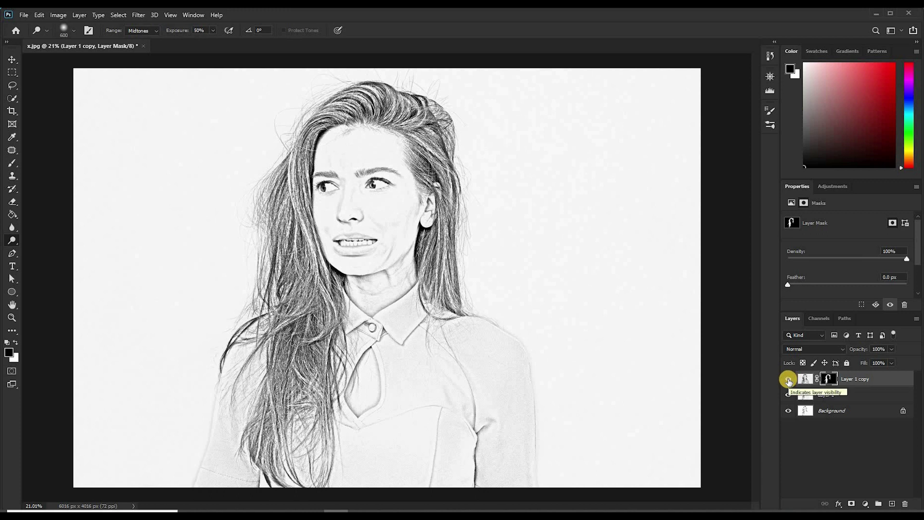
left_click(788, 381)
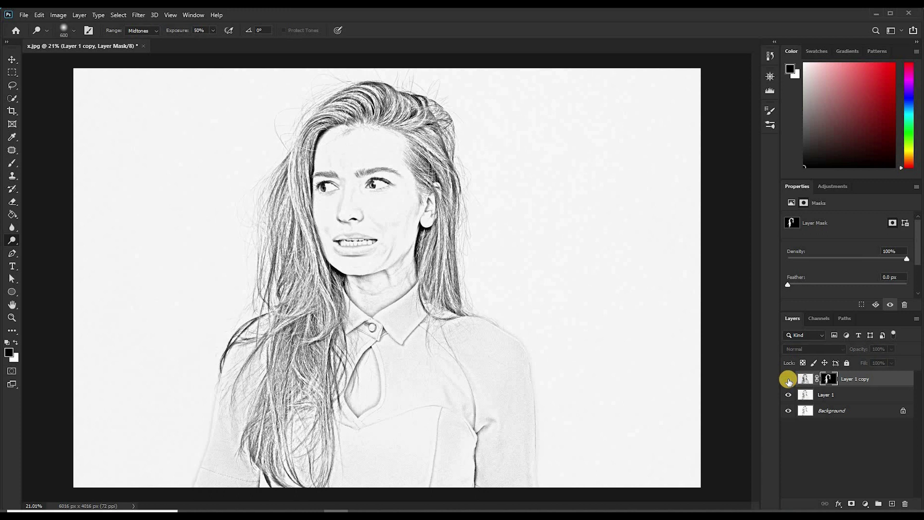
left_click(789, 380)
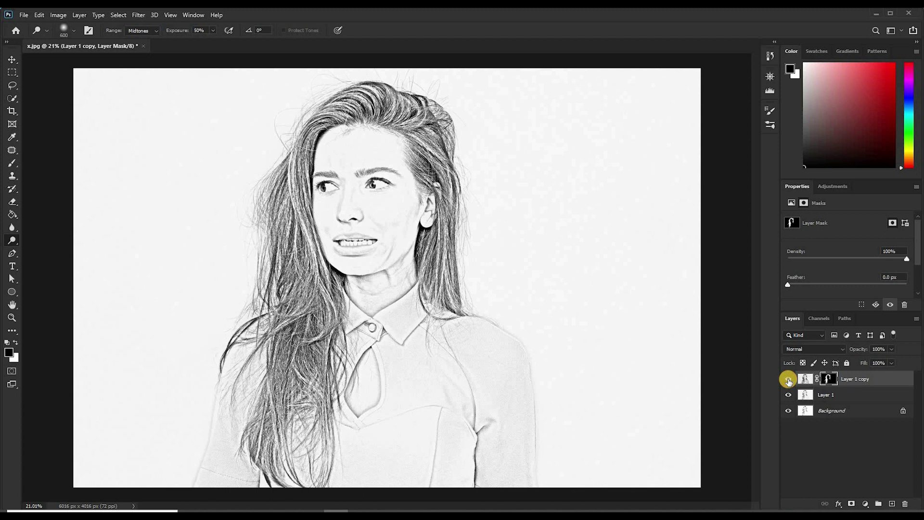
left_click(788, 380)
left_click(788, 380)
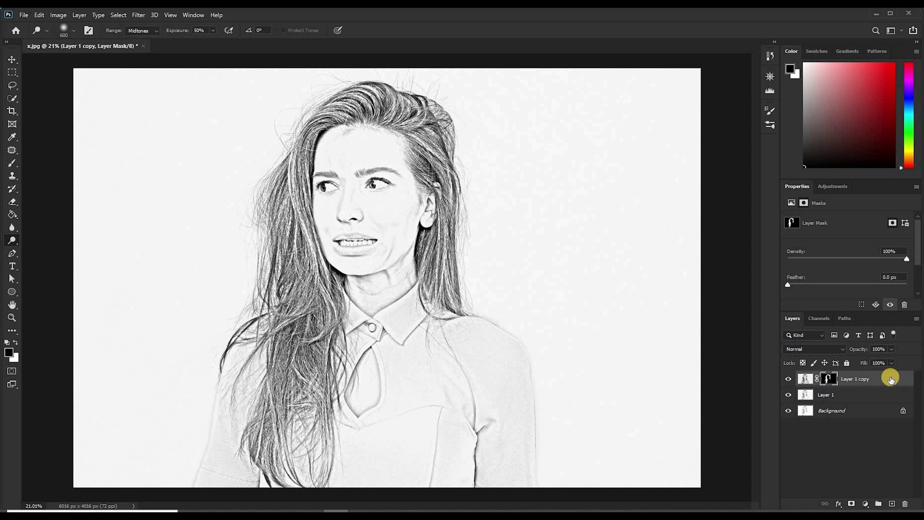
right_click(890, 379)
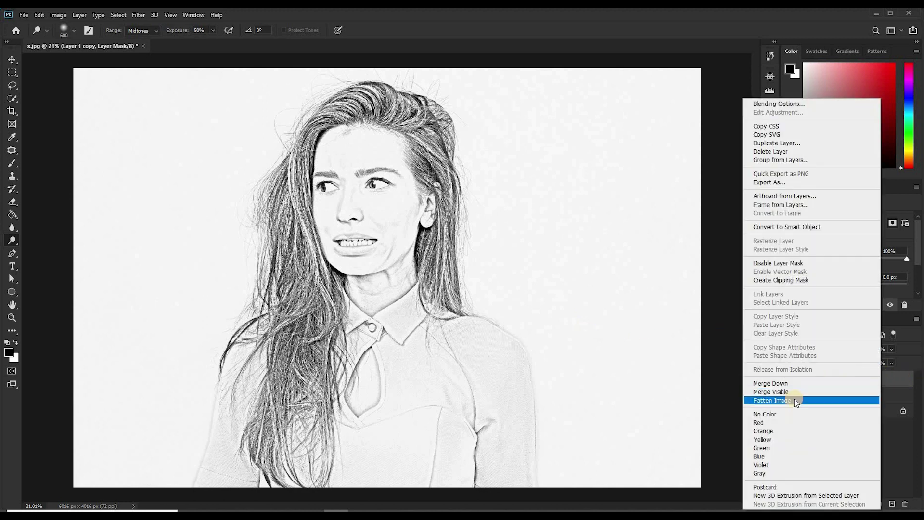
left_click(773, 392)
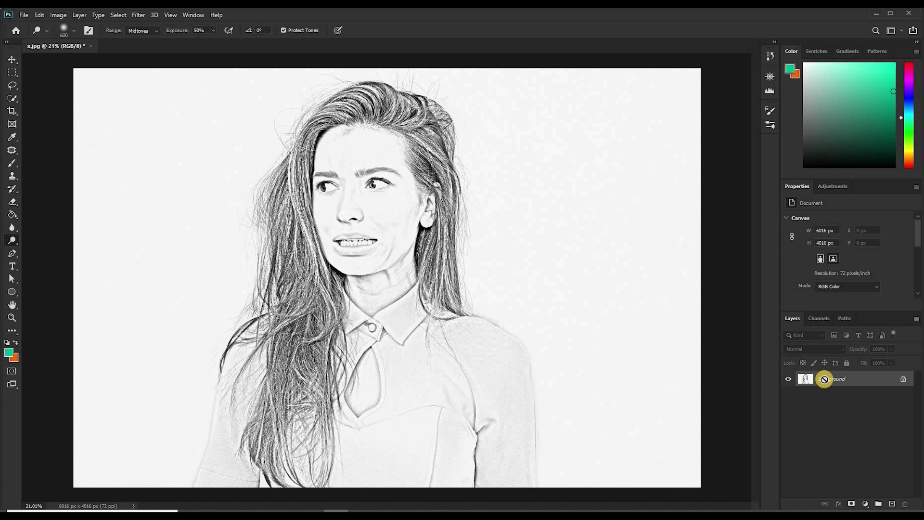
Step: Duplicate the merged sketch as Layer 1 and select the Dodge Tool from the flyout
key("ctrl+j")
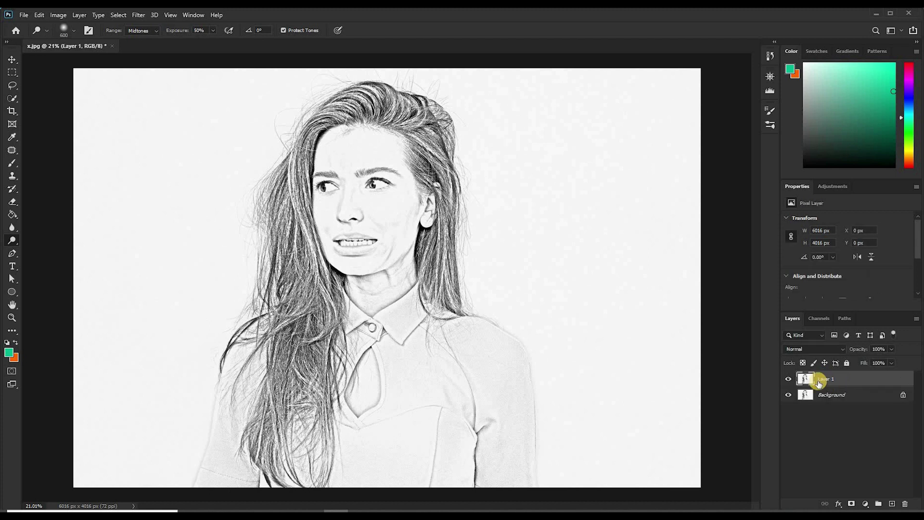
key("shift+o")
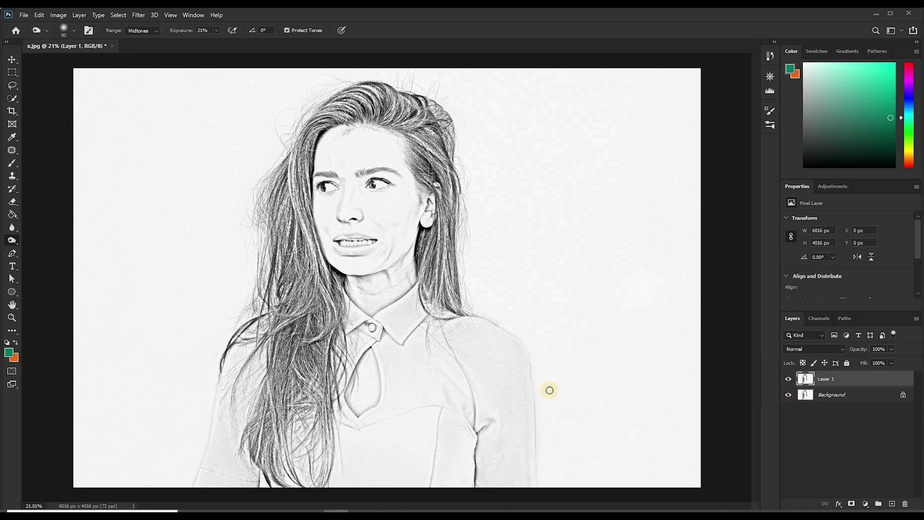
left_click(12, 241)
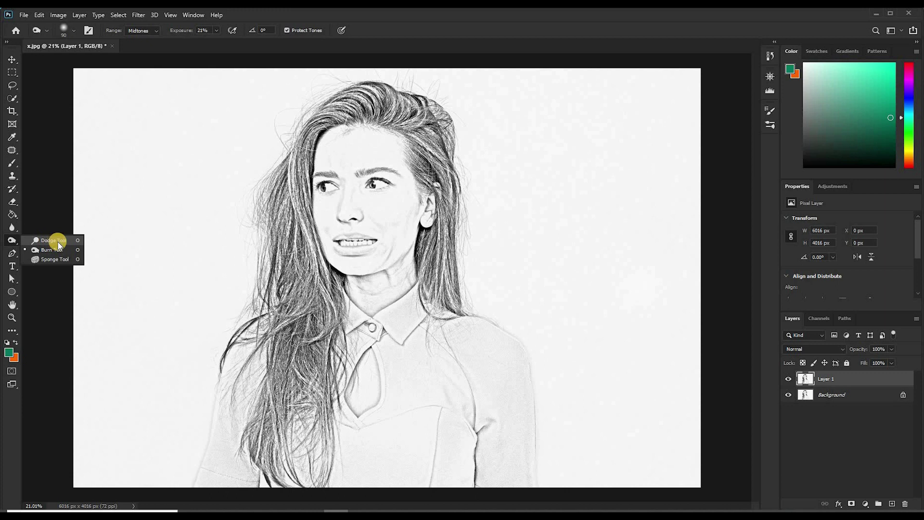
left_click(53, 240)
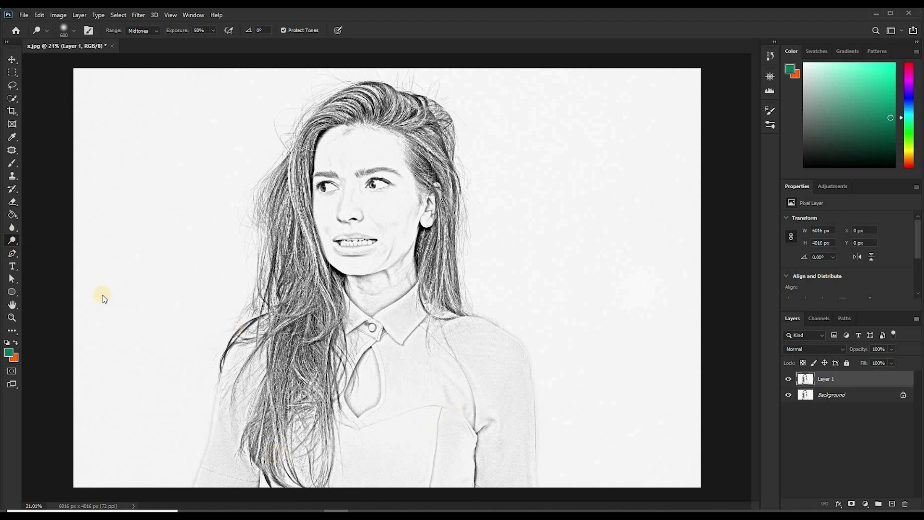
Step: Dodge the arms, shirt, neck, forehead, nose, cheek, collar and shoulder lighter at 50% exposure
mouse_move(500, 449)
left_mouse_down()
mouse_move(463, 499)
mouse_move(533, 468)
mouse_move(542, 411)
mouse_move(506, 372)
left_mouse_up()
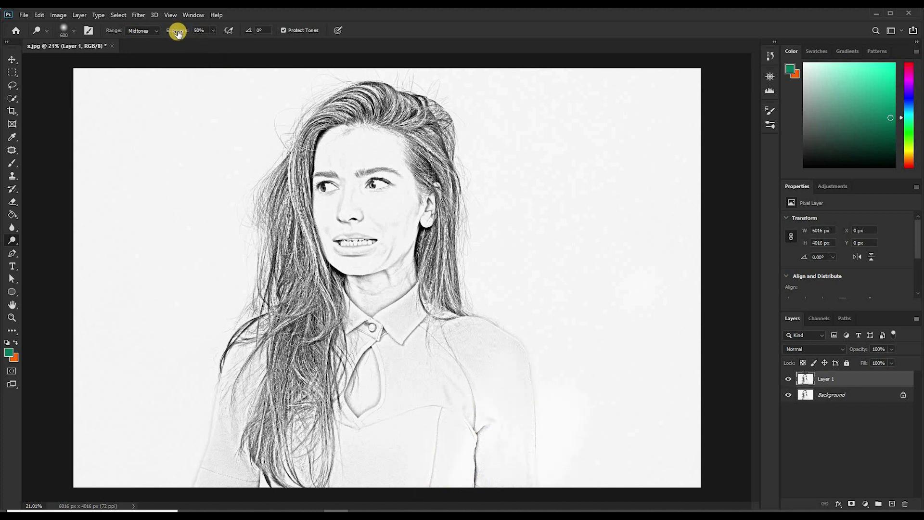
mouse_move(468, 420)
left_mouse_down()
mouse_move(482, 393)
mouse_move(319, 469)
mouse_move(383, 458)
mouse_move(399, 431)
mouse_move(431, 405)
mouse_move(439, 391)
mouse_move(389, 443)
mouse_move(422, 379)
mouse_move(424, 367)
mouse_move(409, 359)
mouse_move(401, 388)
mouse_move(409, 422)
mouse_move(438, 419)
mouse_move(478, 334)
mouse_move(484, 375)
mouse_move(459, 426)
mouse_move(502, 405)
mouse_move(543, 359)
mouse_move(514, 449)
mouse_move(545, 327)
left_mouse_up()
mouse_move(215, 464)
left_mouse_down()
mouse_move(210, 478)
mouse_move(217, 419)
mouse_move(233, 452)
mouse_move(227, 487)
mouse_move(236, 486)
left_mouse_up()
mouse_move(415, 288)
left_mouse_down()
mouse_move(358, 321)
mouse_move(391, 261)
mouse_move(342, 293)
mouse_move(404, 247)
mouse_move(356, 282)
left_mouse_up()
mouse_move(378, 144)
left_mouse_down()
mouse_move(336, 214)
mouse_move(358, 229)
mouse_move(337, 237)
mouse_move(384, 179)
mouse_move(344, 128)
left_mouse_up()
mouse_move(378, 202)
left_mouse_down()
mouse_move(392, 209)
mouse_move(377, 303)
mouse_move(402, 279)
mouse_move(378, 291)
left_mouse_up()
mouse_move(383, 350)
left_mouse_down()
mouse_move(473, 374)
mouse_move(485, 363)
mouse_move(479, 415)
mouse_move(516, 301)
mouse_move(432, 345)
mouse_move(493, 309)
mouse_move(458, 390)
mouse_move(400, 471)
mouse_move(419, 436)
mouse_move(364, 408)
mouse_move(378, 366)
mouse_move(364, 360)
mouse_move(374, 364)
mouse_move(401, 314)
mouse_move(424, 312)
mouse_move(384, 369)
mouse_move(428, 413)
mouse_move(470, 372)
mouse_move(447, 336)
mouse_move(469, 339)
mouse_move(419, 412)
mouse_move(439, 348)
mouse_move(436, 418)
mouse_move(385, 431)
mouse_move(365, 425)
mouse_move(379, 409)
mouse_move(460, 407)
mouse_move(514, 357)
left_mouse_up()
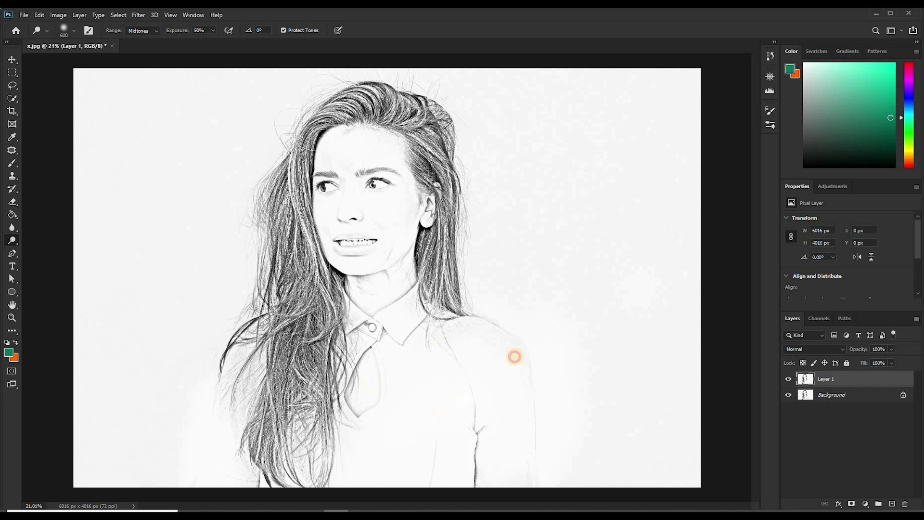
Step: Switch to the Burn Tool (90 px, 21% exposure) and darken both eyebrows
right_click(12, 242)
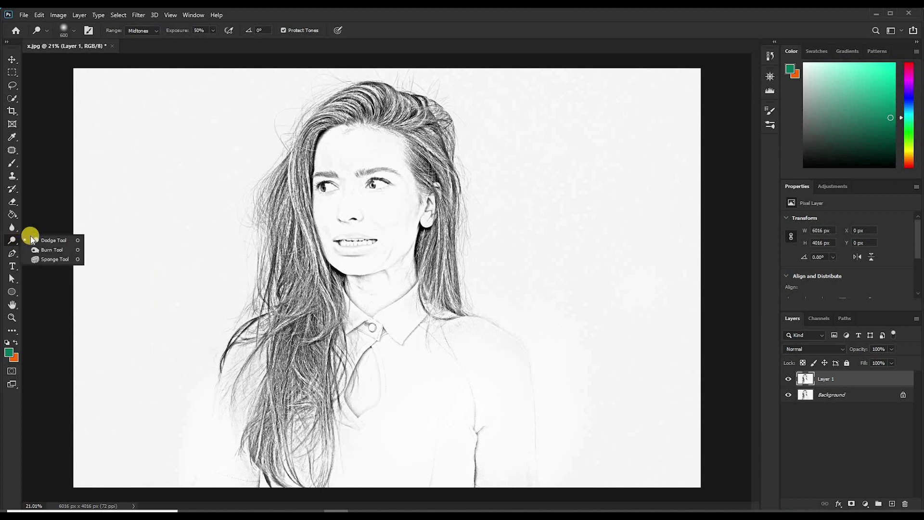
left_click(56, 251)
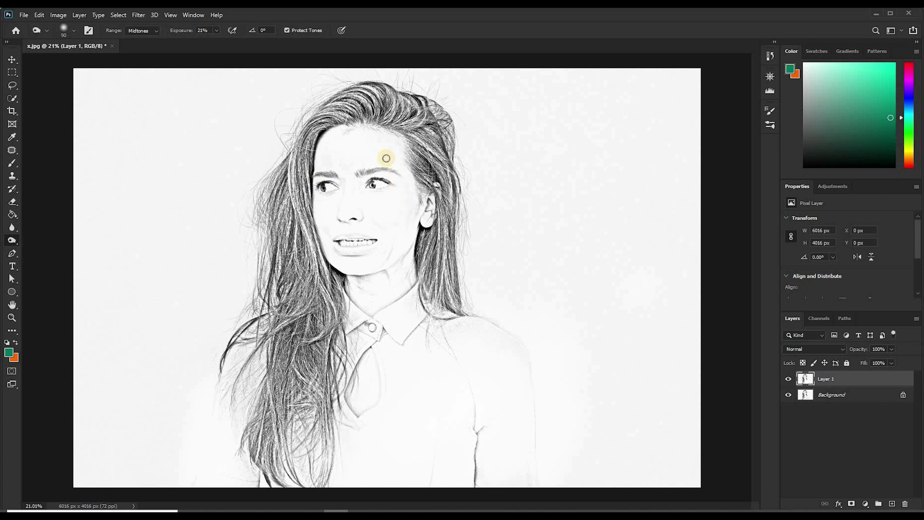
scroll(380, 163, "up", 4)
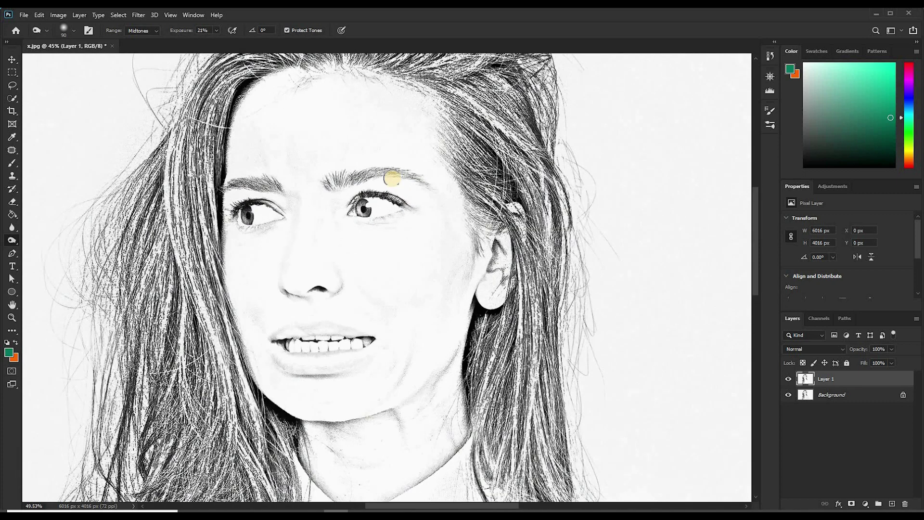
mouse_move(432, 181)
left_mouse_down()
mouse_move(341, 183)
mouse_move(409, 170)
mouse_move(431, 183)
left_mouse_up()
left_click_drag(332, 183, 392, 177)
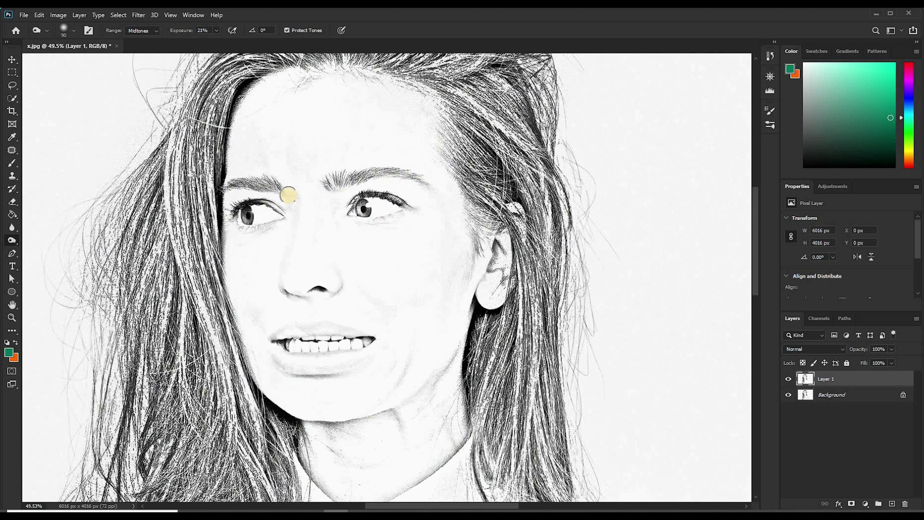
left_click(264, 186)
mouse_move(264, 186)
left_mouse_down()
mouse_move(252, 186)
mouse_move(268, 190)
left_mouse_up()
Step: Darken the lips with the Burn Tool
scroll(326, 274, "down", 3)
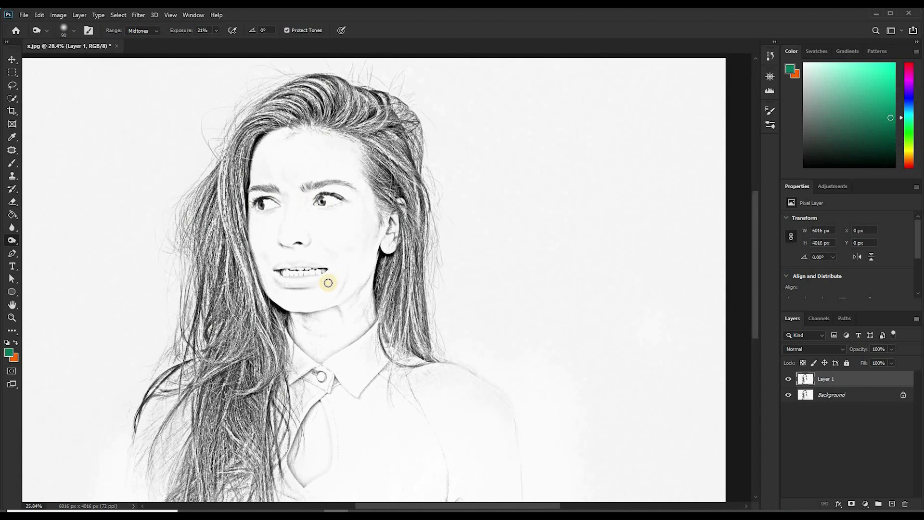
scroll(318, 280, "up", 2)
scroll(318, 280, "up", 2)
mouse_move(309, 254)
left_mouse_down()
mouse_move(278, 267)
mouse_move(222, 259)
mouse_move(200, 251)
mouse_move(199, 234)
mouse_move(335, 230)
left_mouse_up()
scroll(346, 226, "down", 3)
scroll(367, 222, "down", 2)
scroll(371, 282, "up", 4)
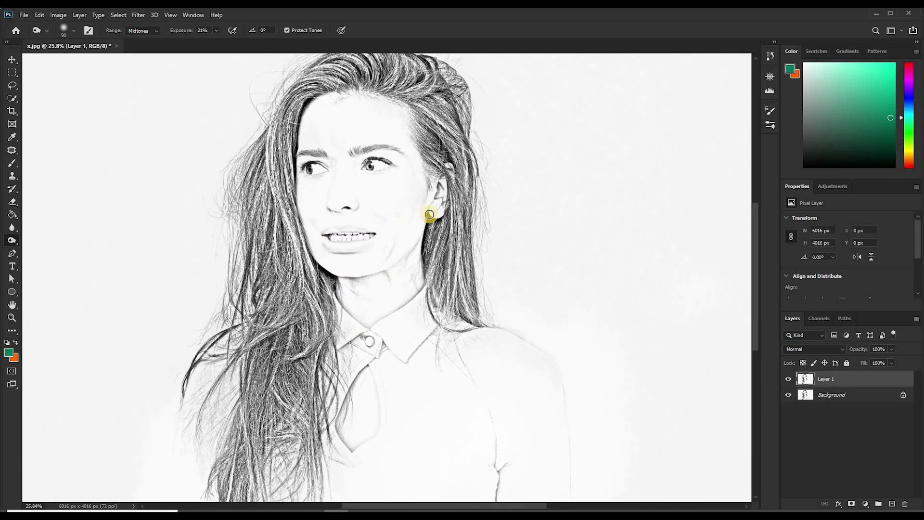
scroll(415, 241, "down", 3)
scroll(529, 344, "up", 2)
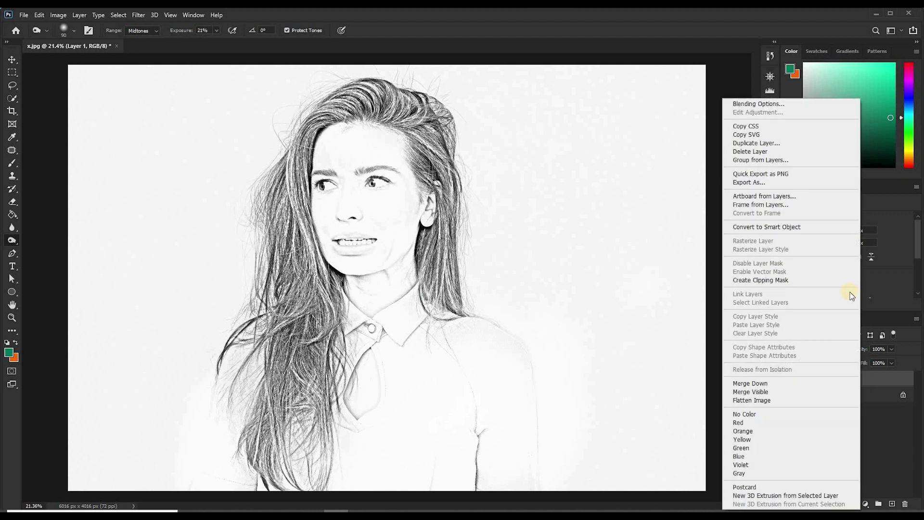
Step: Merge Visible into Background, then apply Filter > Blur > Gaussian Blur with Radius 2.5
left_click(765, 391)
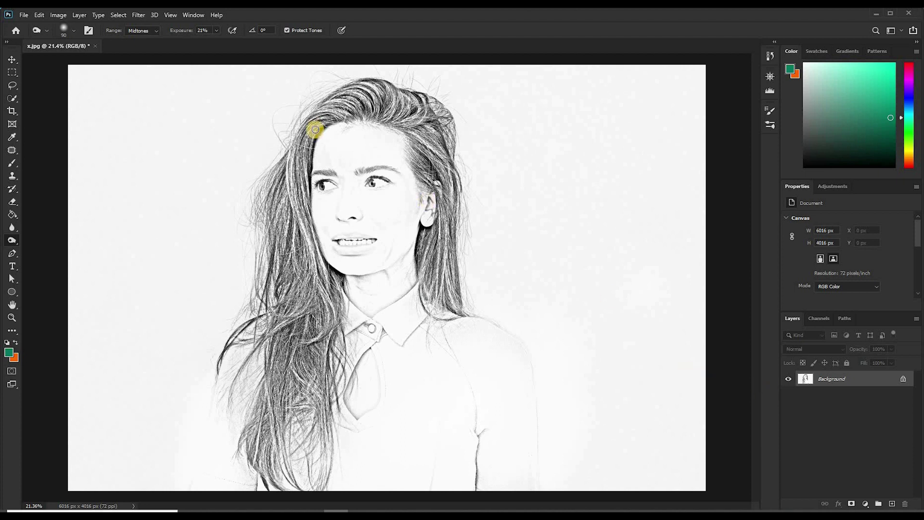
left_click(136, 15)
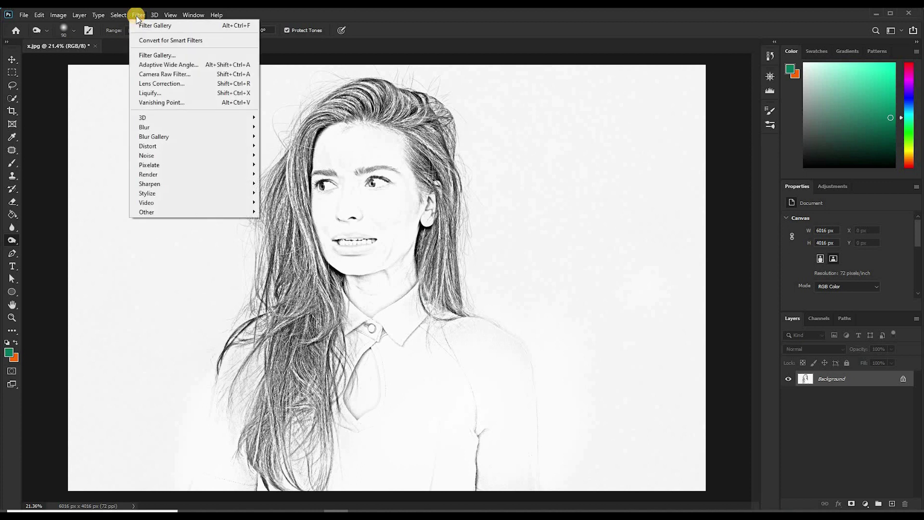
mouse_move(195, 126)
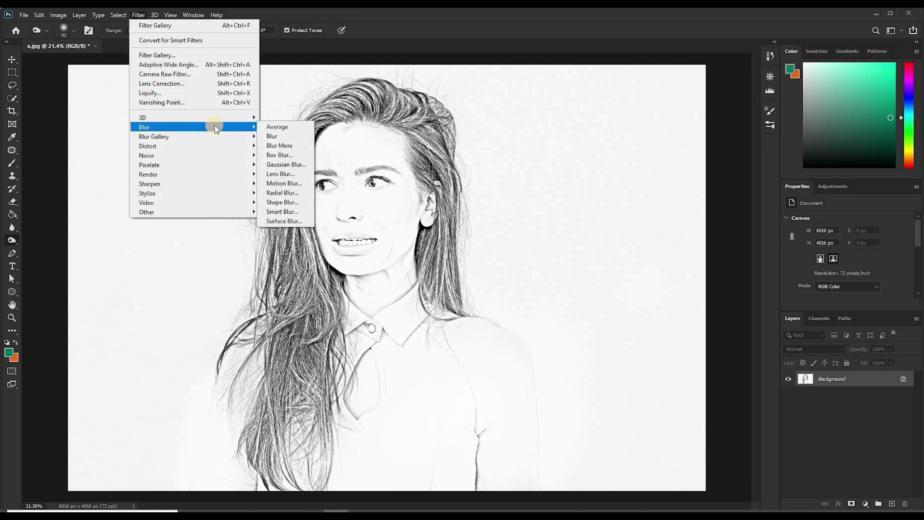
left_click(288, 166)
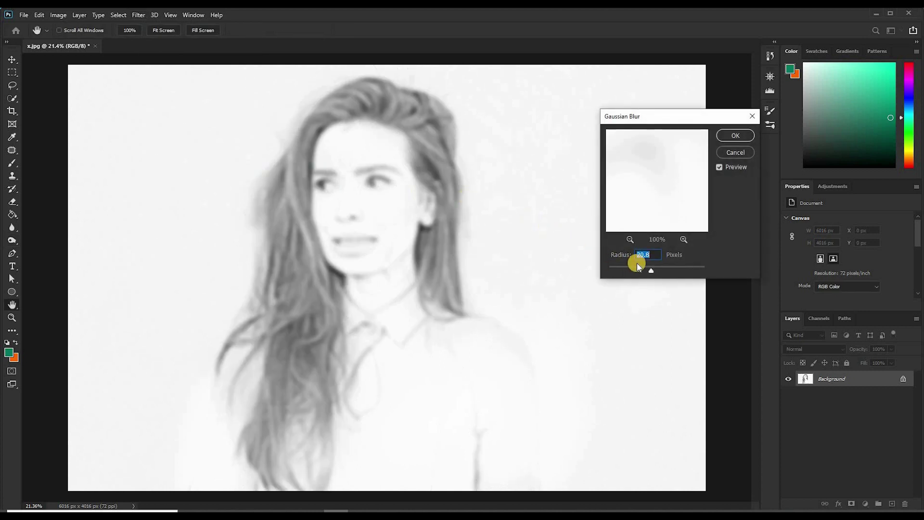
left_click_drag(653, 270, 652, 270)
left_click_drag(651, 272, 617, 275)
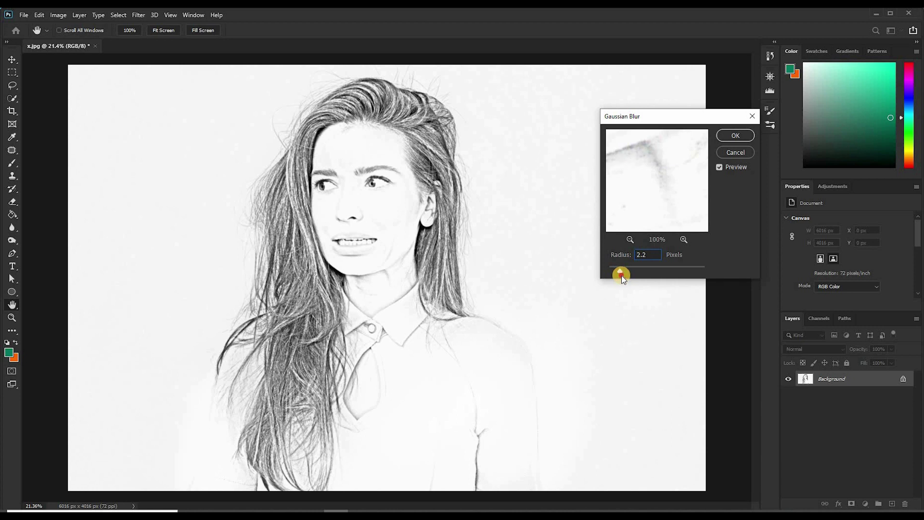
left_click_drag(622, 276, 622, 275)
left_click(732, 140)
key("o")
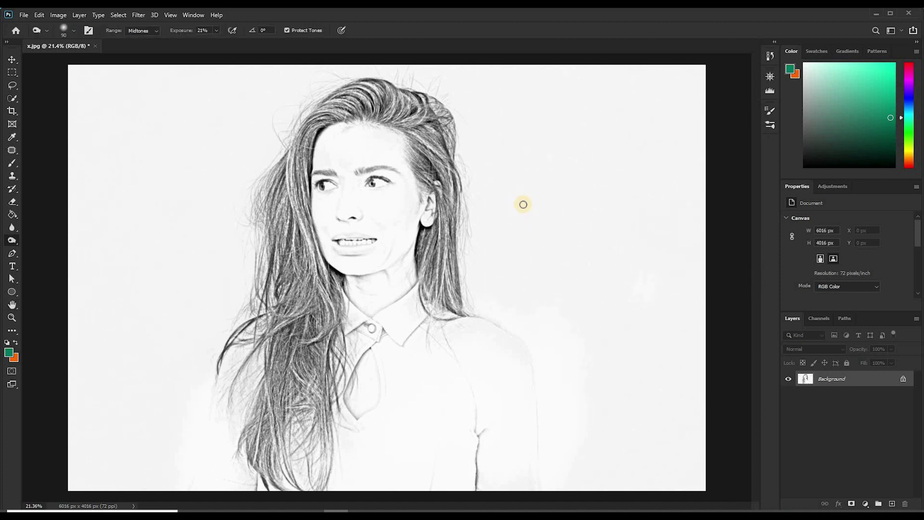